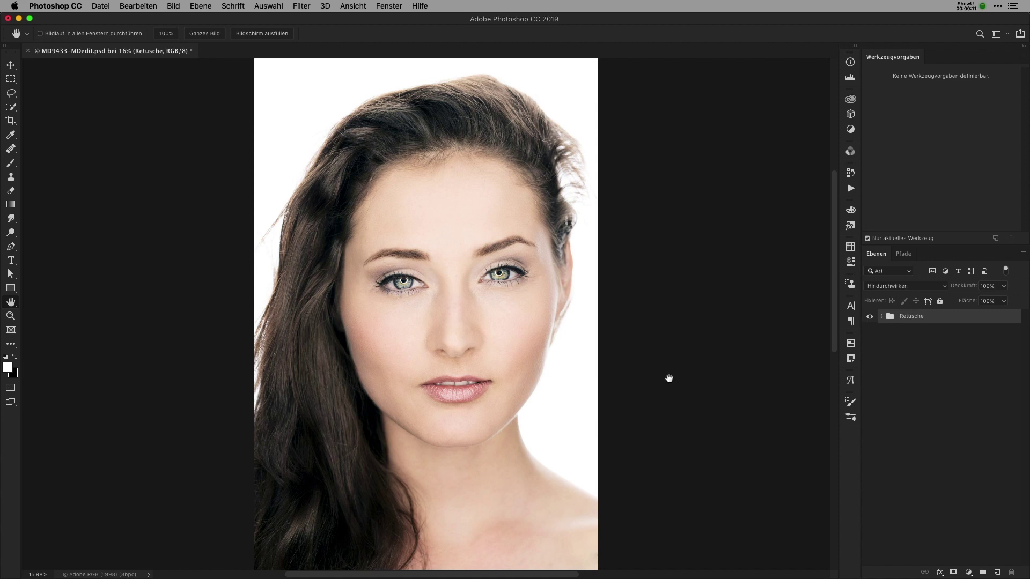
# Step: Review the Retusche group's layers by expanding and collapsing it twice, ending collapsed
pyautogui.click(882, 317)
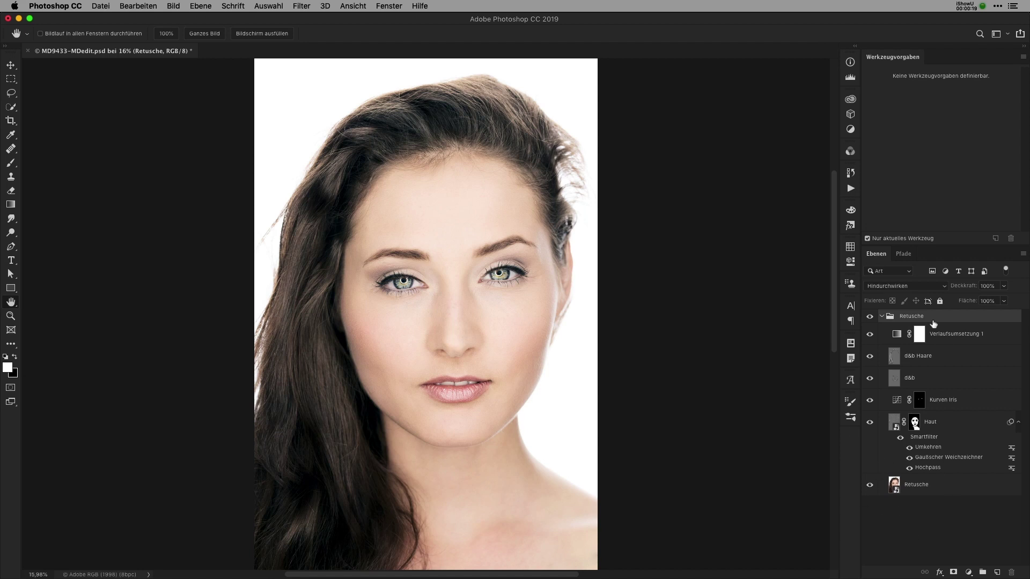
pyautogui.click(881, 316)
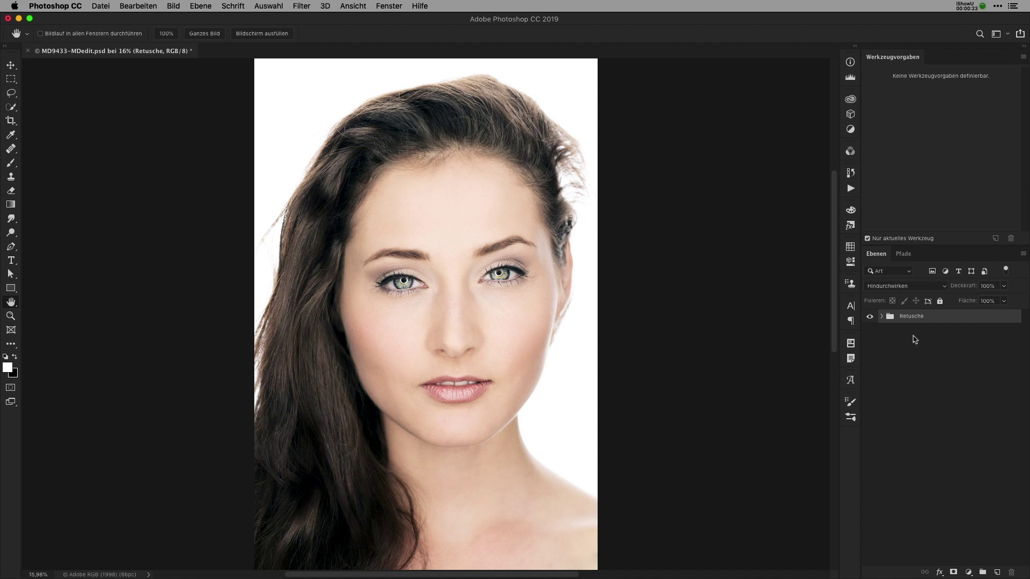
pyautogui.click(881, 317)
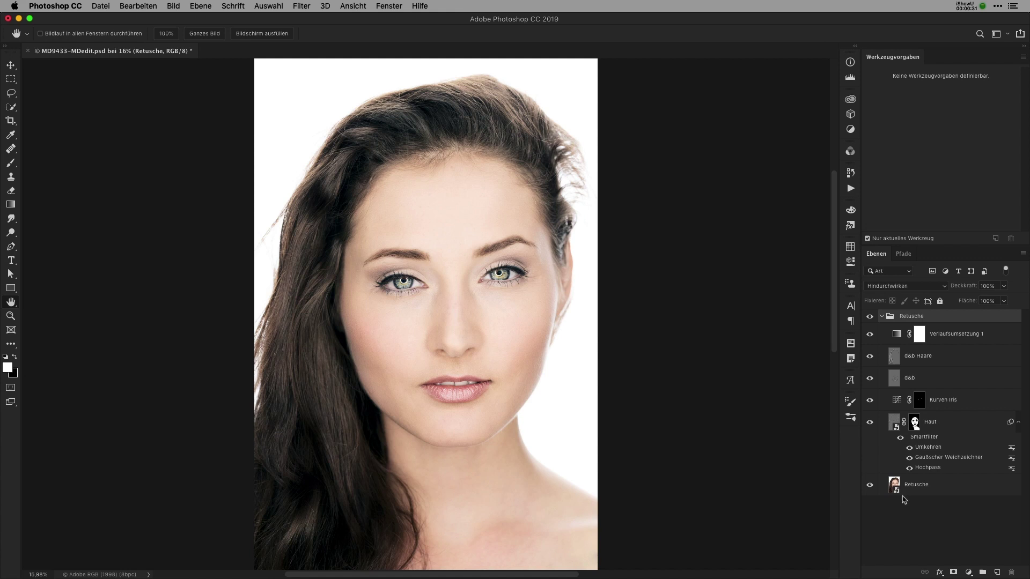
pyautogui.click(882, 317)
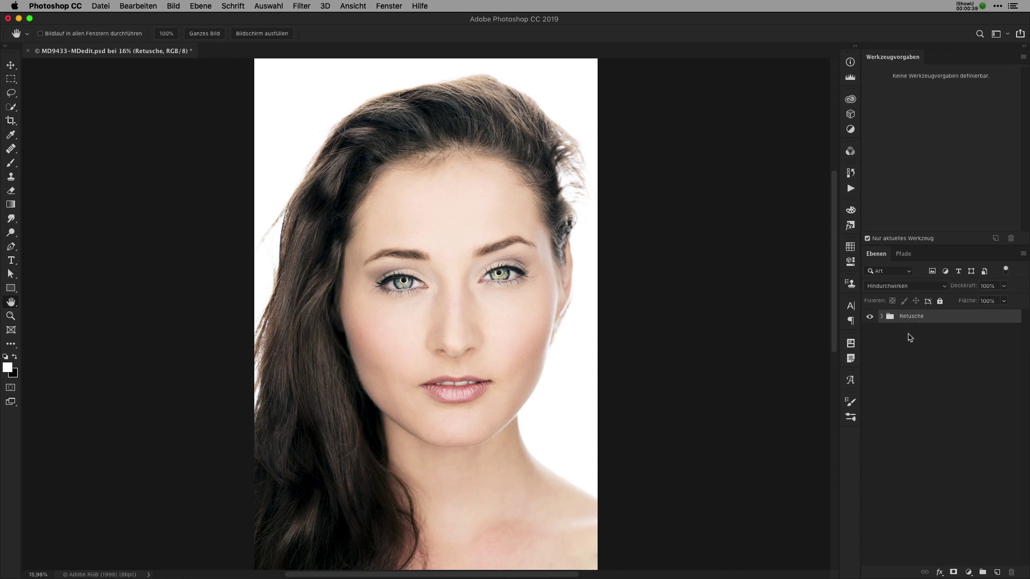
pyautogui.click(201, 6)
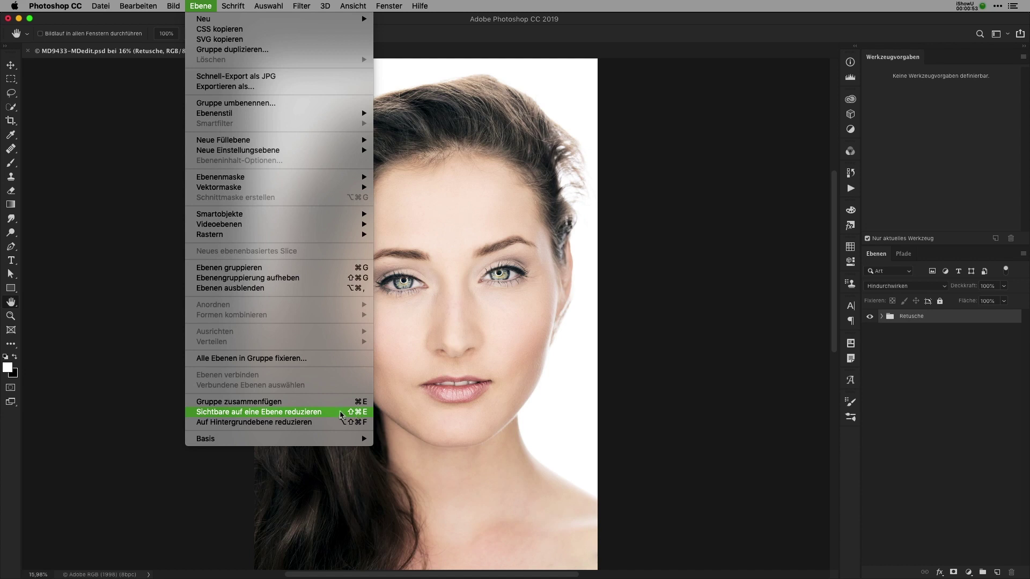
# Step: Stamp all visible layers into a new merged layer, Ebene 1, above the Retusche group
pyautogui.keyDown('alt'); pyautogui.click(340, 412); pyautogui.keyUp('alt')
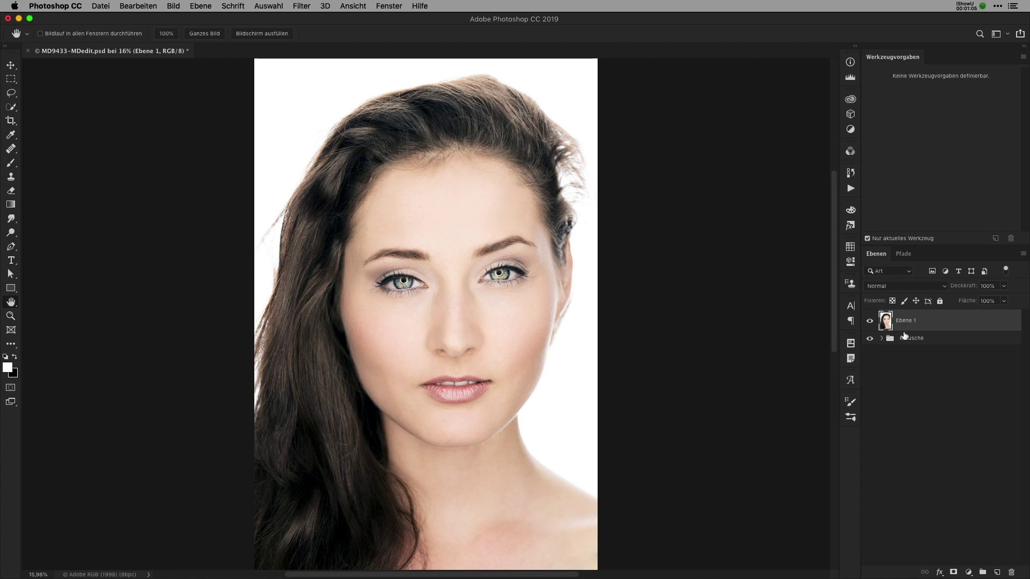
pyautogui.click(304, 8)
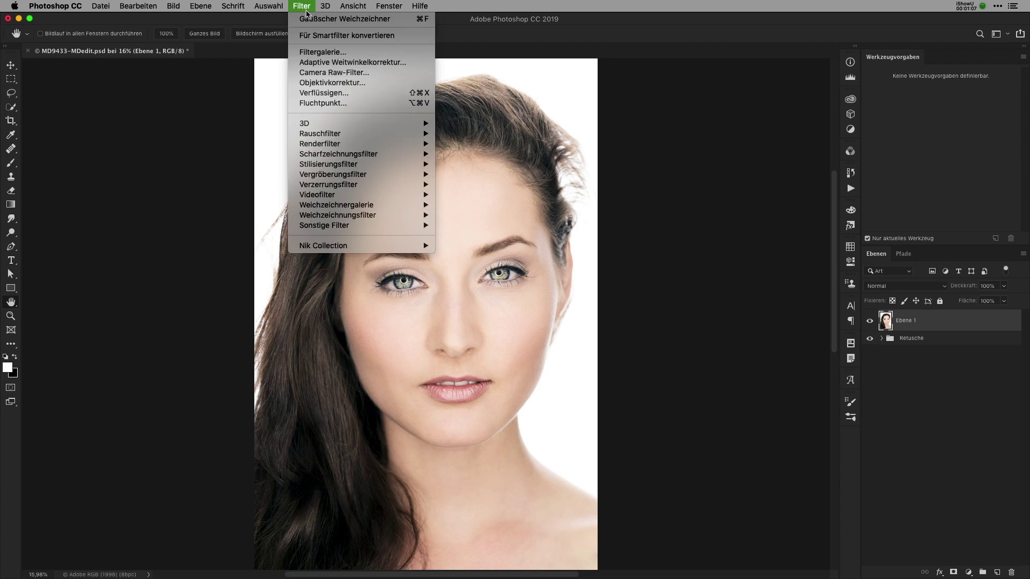
pyautogui.moveTo(338, 153)
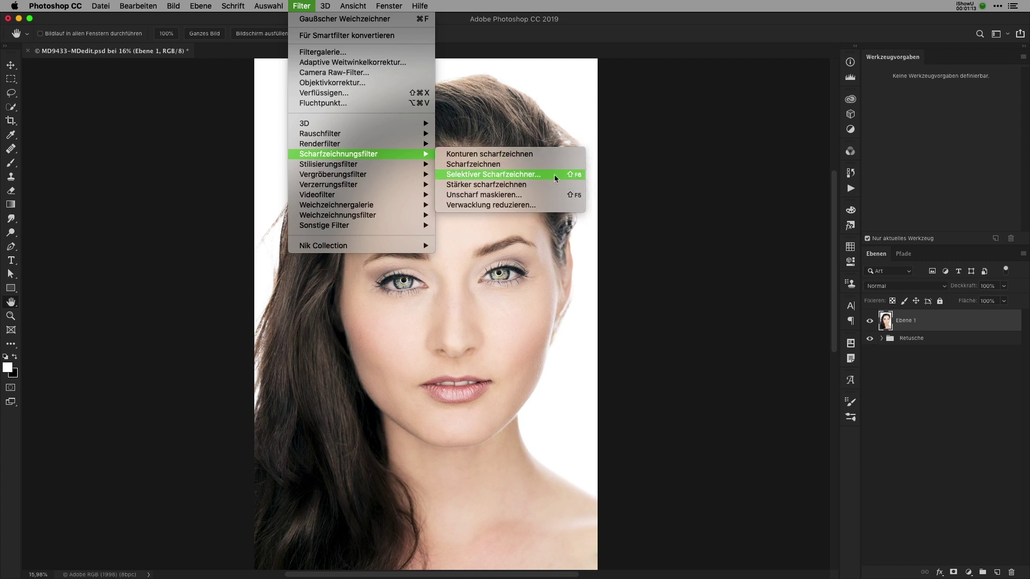
# Step: Open Selektiver Scharfzeichner on Ebene 1, preview the eye, and raise Stärke from 174 to 280%
pyautogui.click(552, 177)
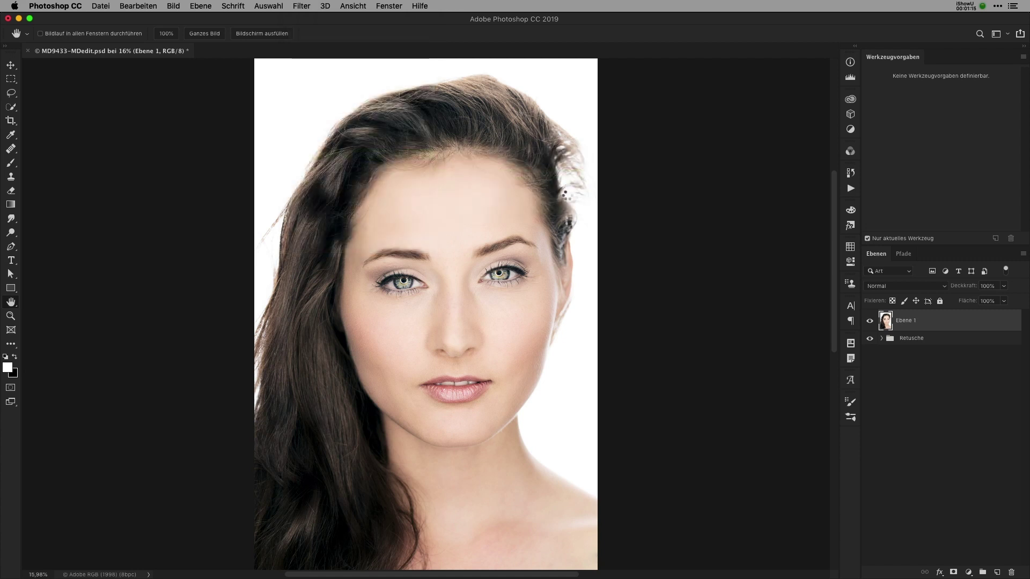
pyautogui.click(403, 278)
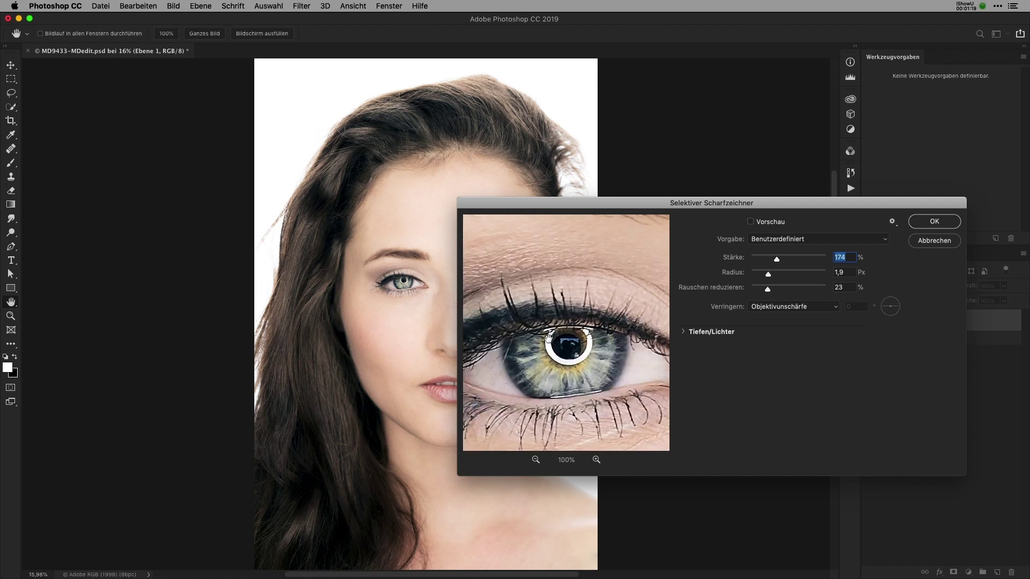
pyautogui.moveTo(396, 345); pyautogui.dragTo(198, 351)
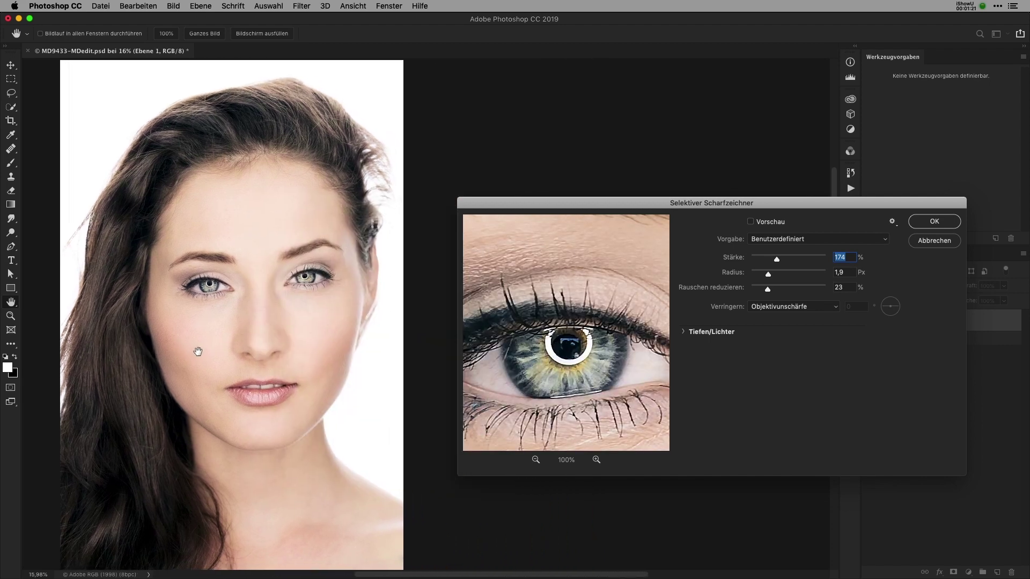
pyautogui.moveTo(628, 203); pyautogui.dragTo(524, 189)
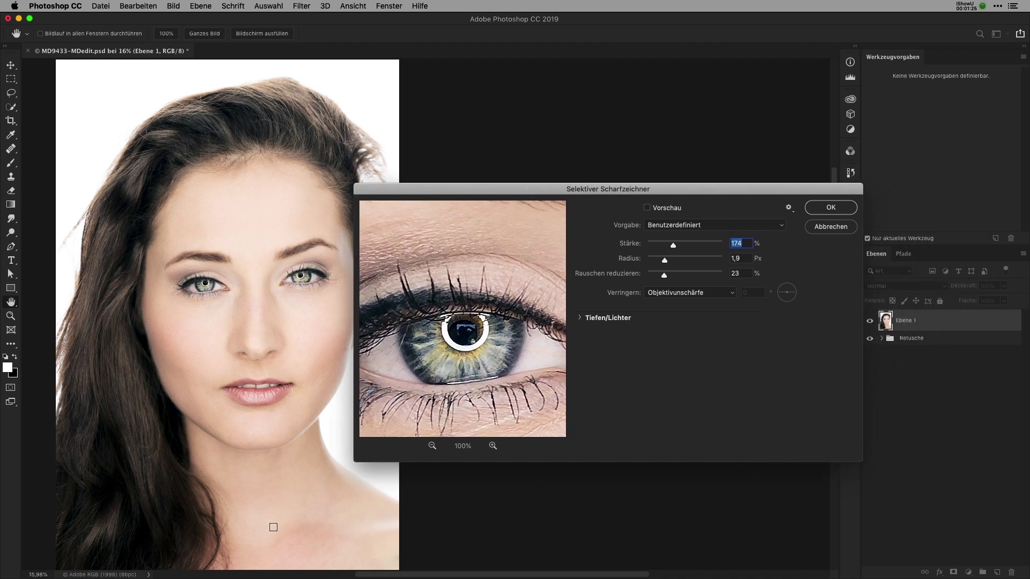
pyautogui.click(670, 208)
pyautogui.click(656, 208)
pyautogui.moveTo(407, 360); pyautogui.dragTo(412, 356)
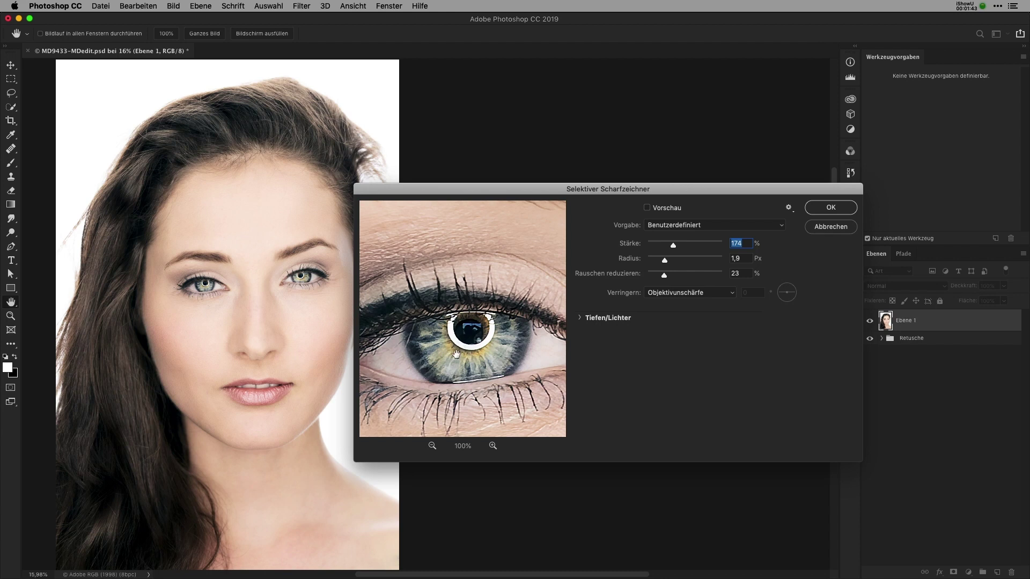
pyautogui.moveTo(673, 245); pyautogui.dragTo(690, 245)
# Step: Compare the eye before and after, raise Stärke to 372%, and apply the sharpening
pyautogui.click(502, 252)
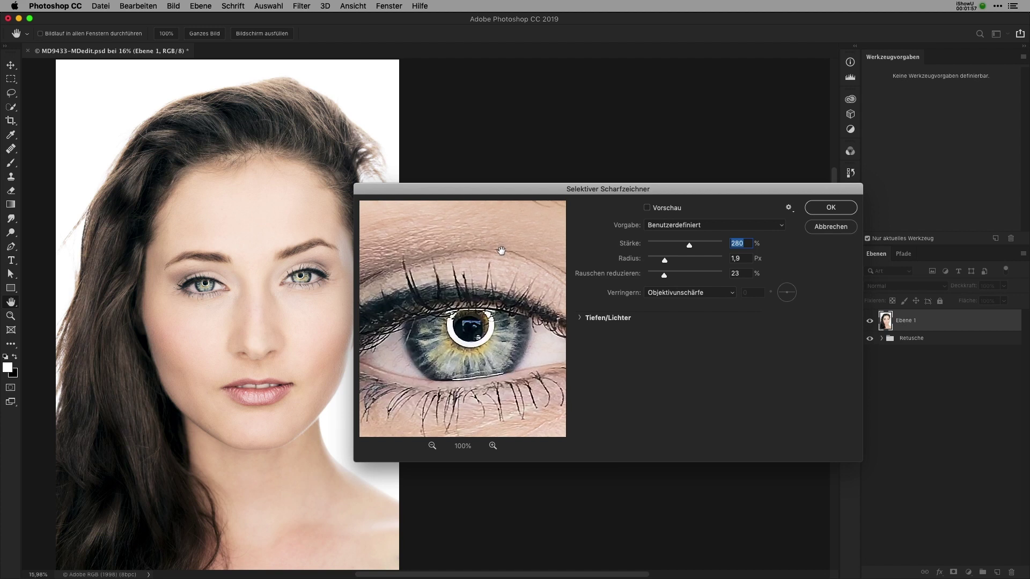
pyautogui.click(505, 258)
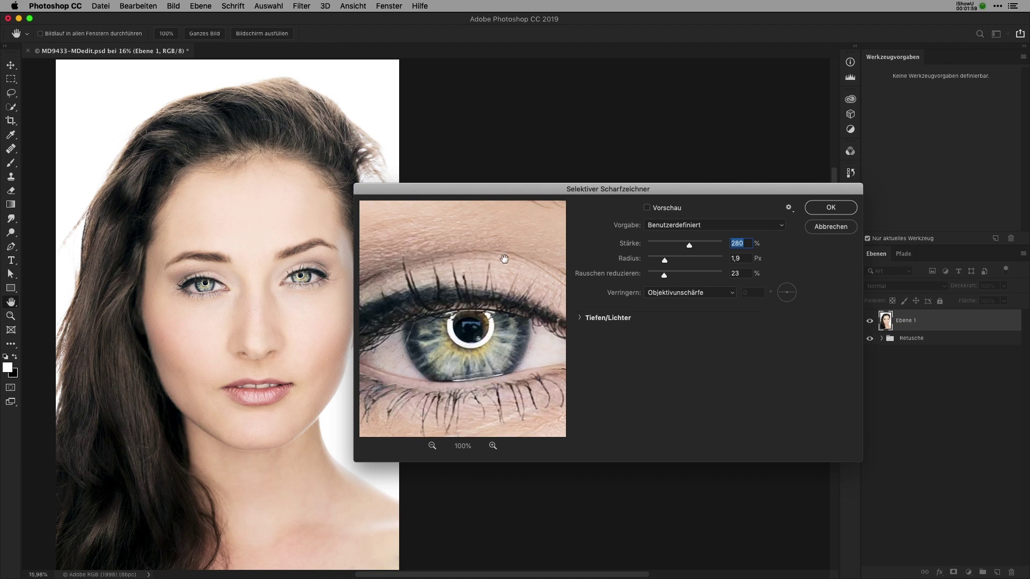
pyautogui.click(505, 259)
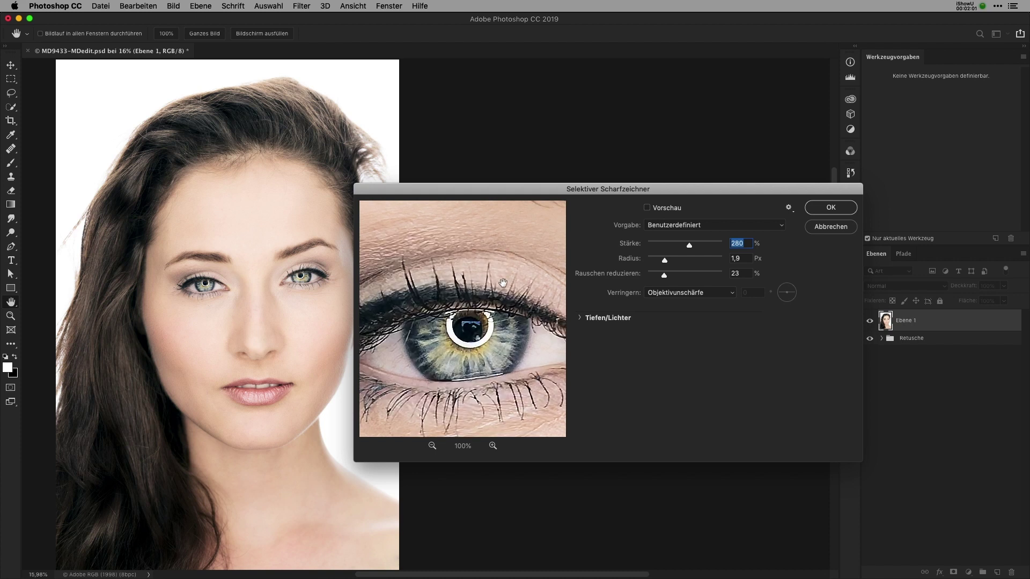
pyautogui.moveTo(481, 365); pyautogui.dragTo(483, 337)
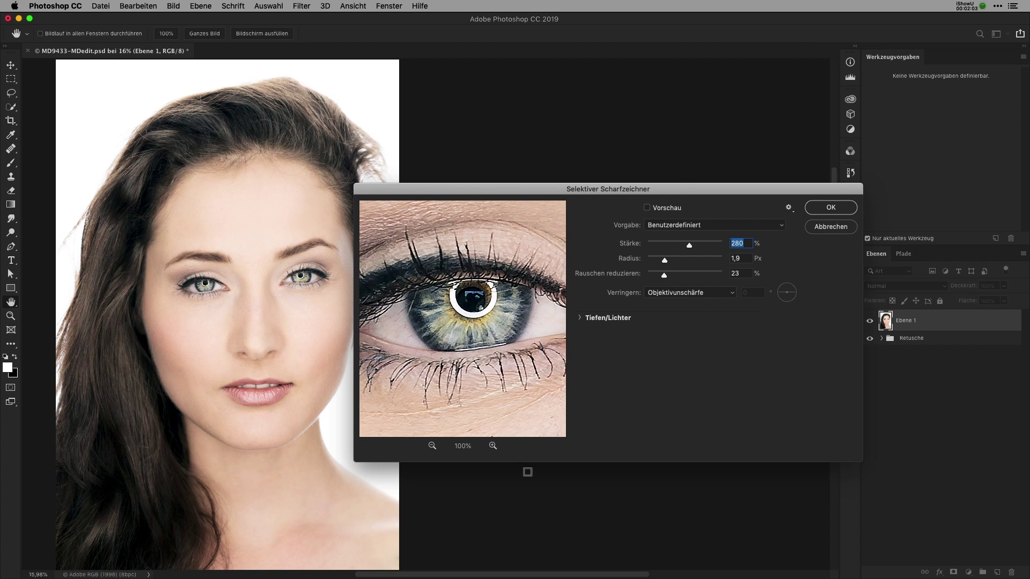
pyautogui.moveTo(690, 245); pyautogui.dragTo(703, 245)
pyautogui.click(831, 208)
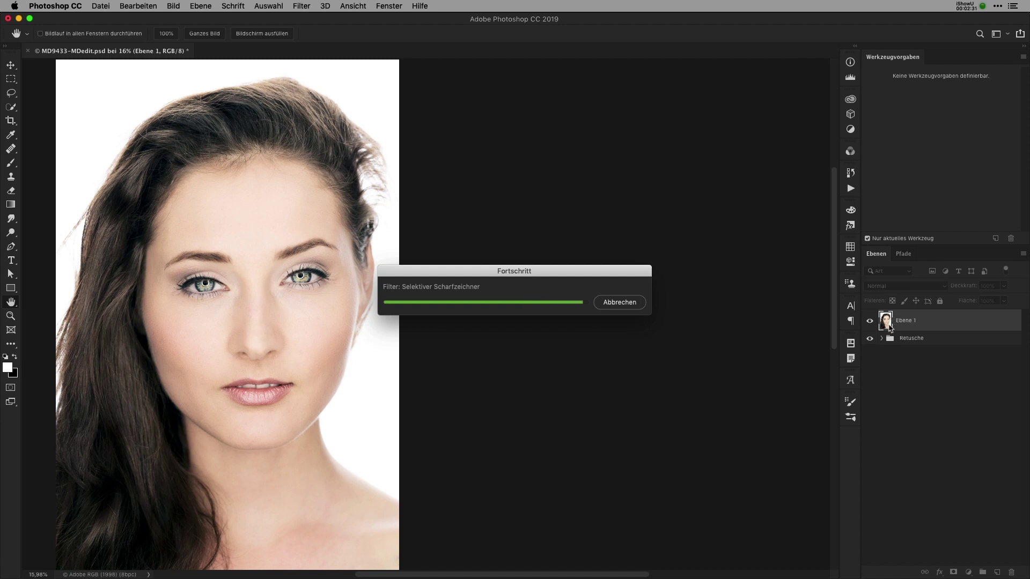
pyautogui.press('super+1')
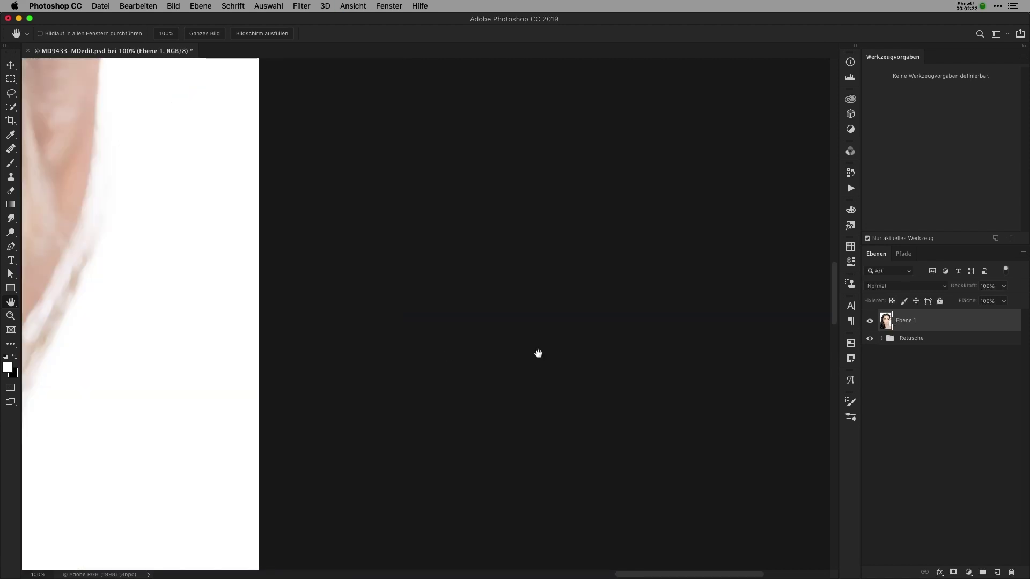
pyautogui.moveTo(156, 249); pyautogui.dragTo(634, 451)
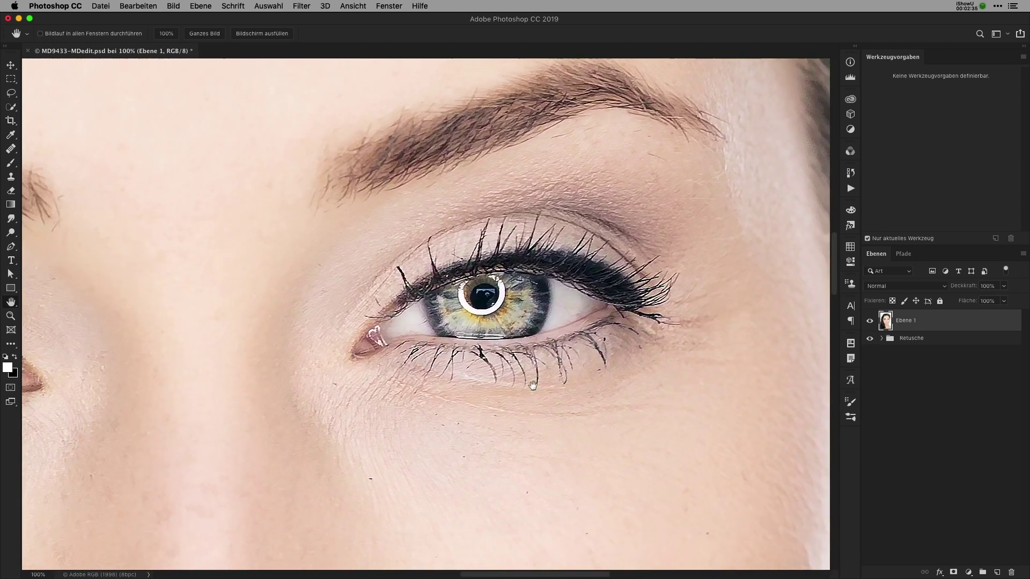
pyautogui.scroll(-5, 512, 419)
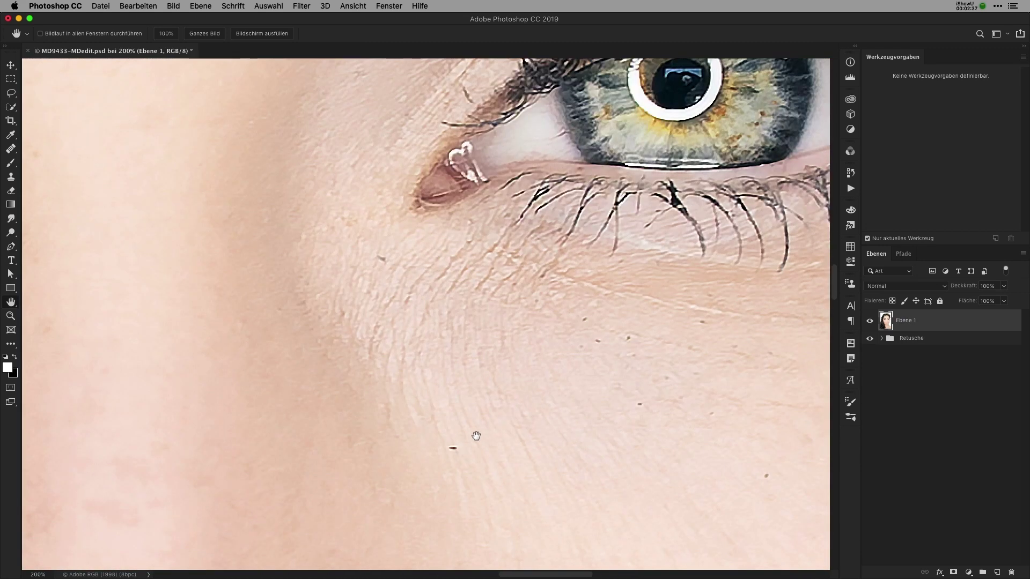
pyautogui.scroll(3, 476, 437)
pyautogui.hscroll(-6, 535, 414)
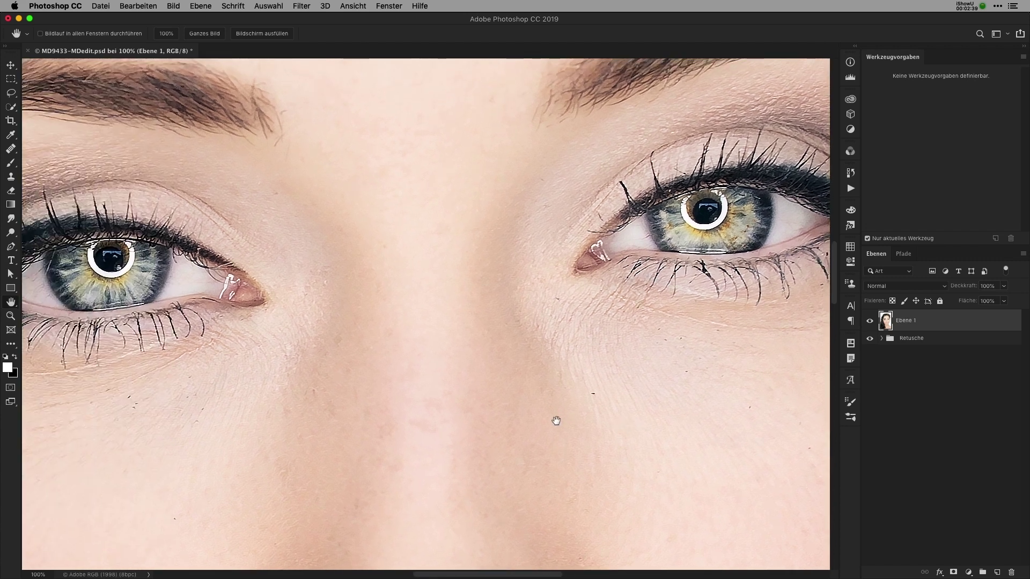
pyautogui.scroll(2, 556, 418)
pyautogui.hotkey('ctrl', '-')
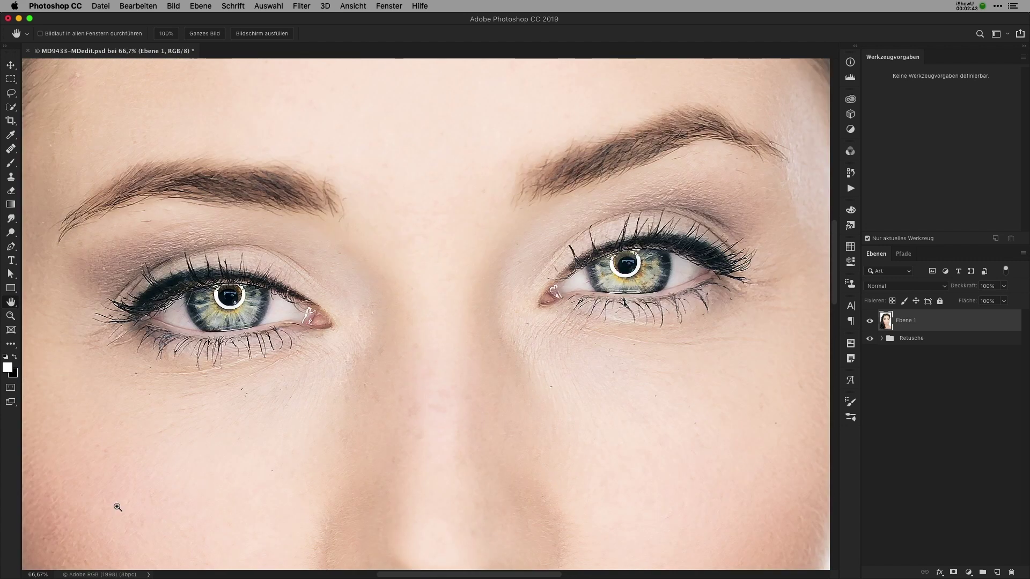
pyautogui.hotkey('ctrl', '-')
pyautogui.moveTo(405, 383); pyautogui.dragTo(298, 279)
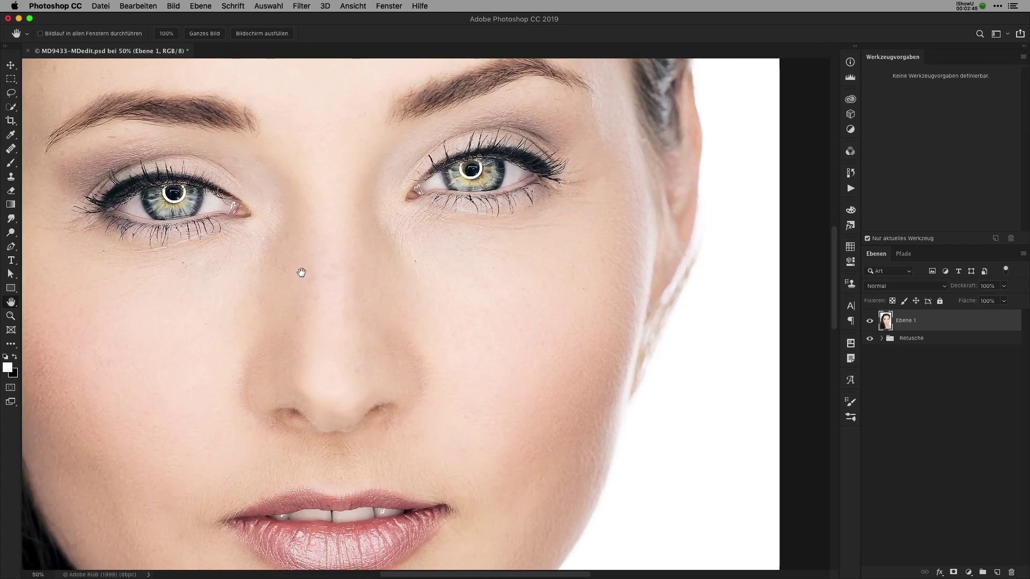
pyautogui.moveTo(469, 470); pyautogui.dragTo(483, 465)
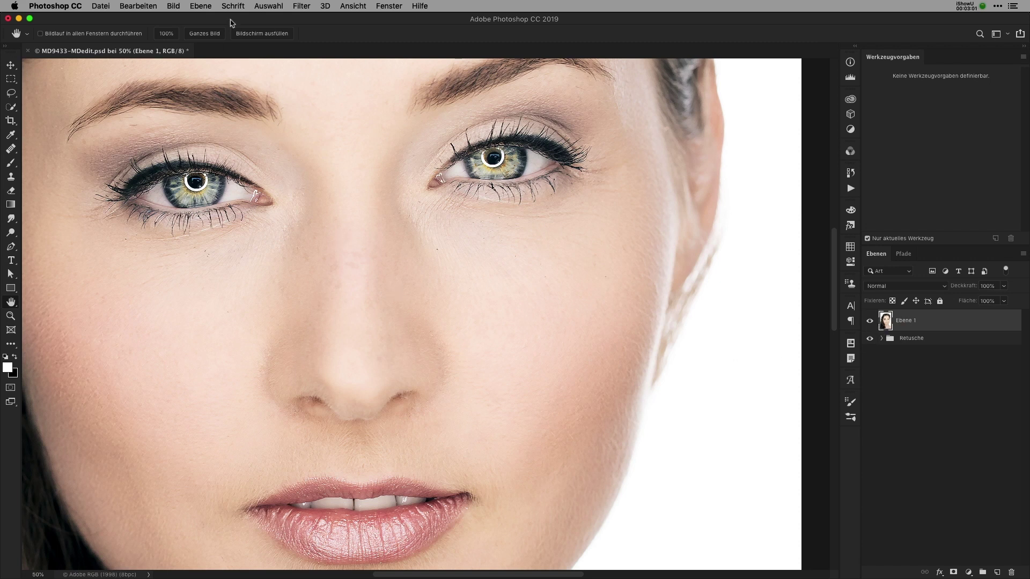
pyautogui.click(156, 8)
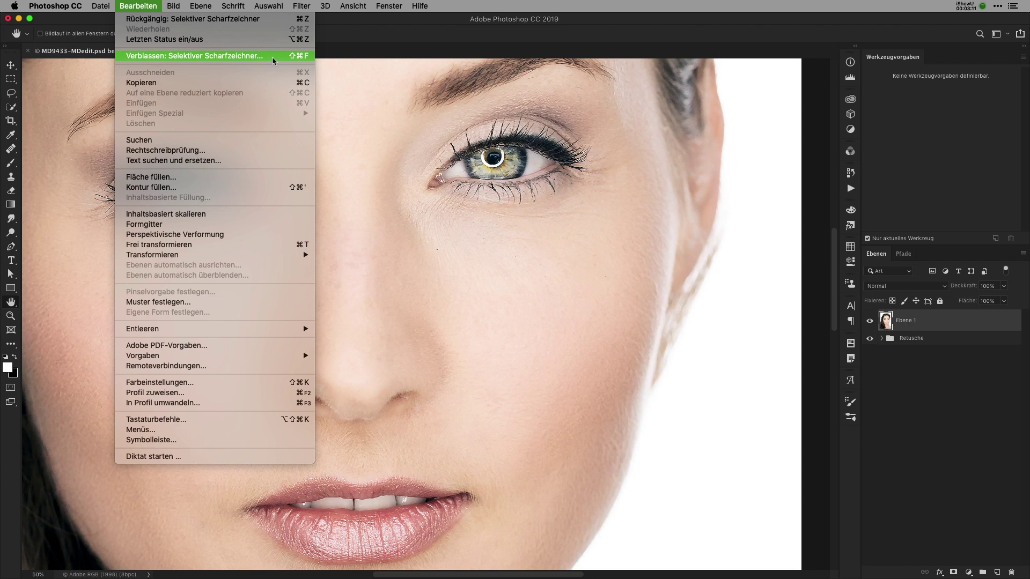
# Step: Fade the Selektiver Scharfzeichner result to 75% Deckkraft in Normal mode via Verblassen
pyautogui.click(276, 56)
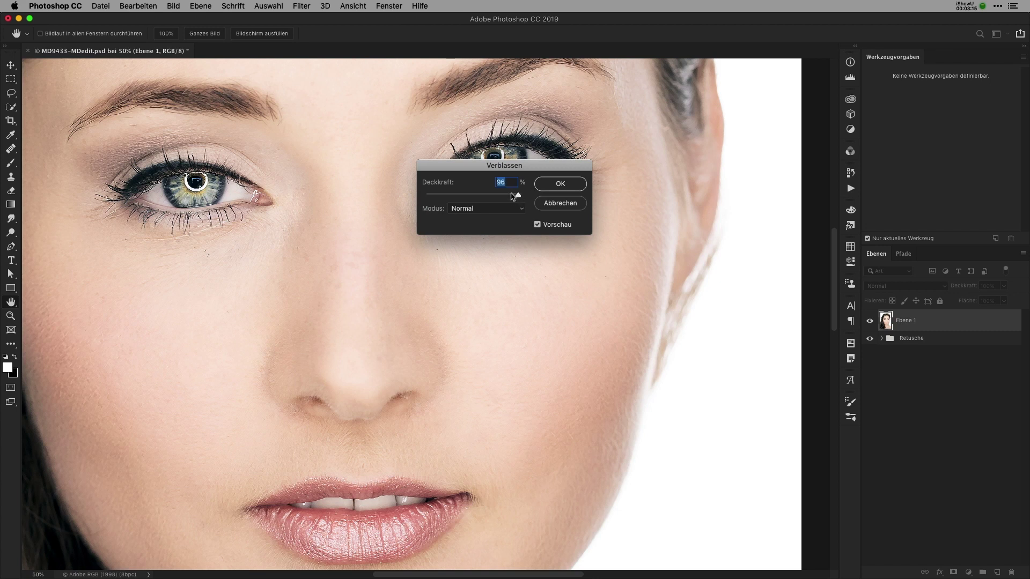
pyautogui.moveTo(486, 194)
pyautogui.mouseDown()
pyautogui.moveTo(451, 198)
pyautogui.moveTo(525, 203)
pyautogui.moveTo(418, 200)
pyautogui.moveTo(489, 199)
pyautogui.mouseUp()
pyautogui.moveTo(497, 200)
pyautogui.mouseDown()
pyautogui.moveTo(509, 200)
pyautogui.moveTo(523, 300)
pyautogui.mouseUp()
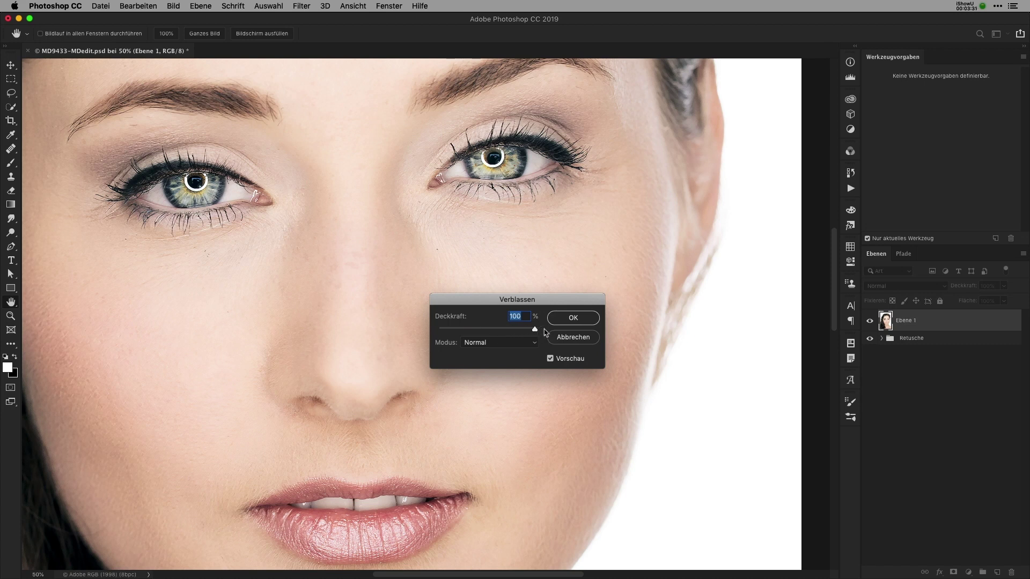
pyautogui.moveTo(510, 338)
pyautogui.mouseDown()
pyautogui.moveTo(435, 338)
pyautogui.moveTo(492, 340)
pyautogui.mouseUp()
pyautogui.moveTo(483, 329); pyautogui.dragTo(511, 329)
pyautogui.click(584, 319)
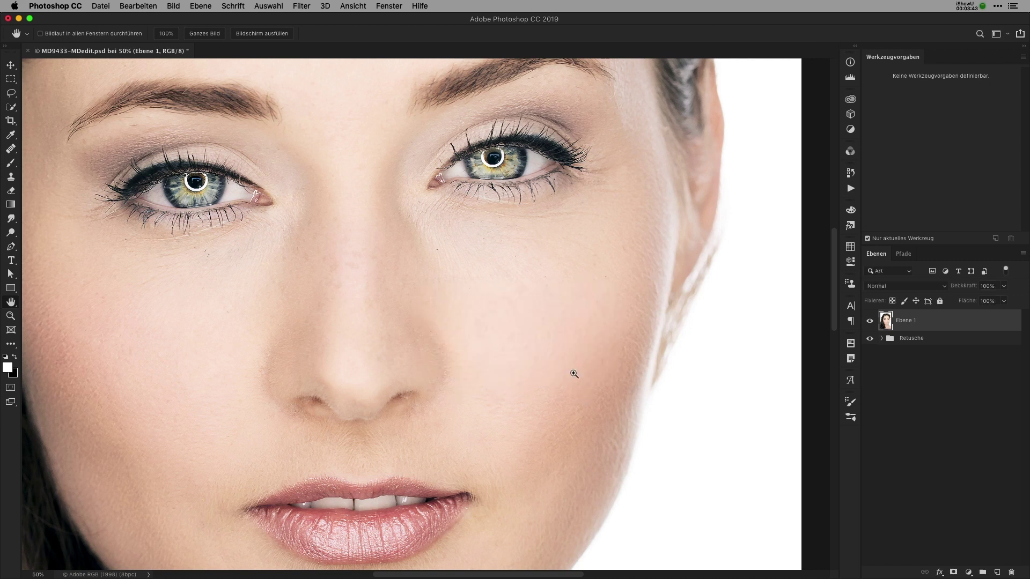
pyautogui.press('super+plus')
pyautogui.scroll(2, 543, 306)
pyautogui.hscroll(-3, 557, 290)
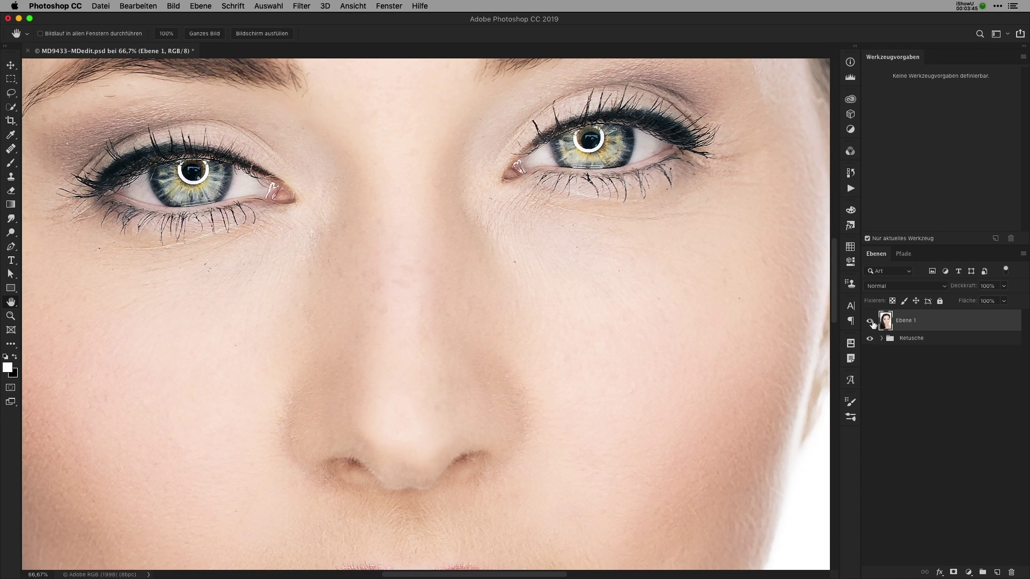
pyautogui.click(870, 322)
pyautogui.click(870, 324)
pyautogui.press('super+c')
pyautogui.moveTo(967, 288); pyautogui.dragTo(921, 295)
pyautogui.moveTo(968, 288); pyautogui.dragTo(944, 289)
pyautogui.moveTo(968, 289); pyautogui.dragTo(960, 290)
pyautogui.click(990, 287)
pyautogui.write('100')
pyautogui.press('Return')
pyautogui.click(870, 321)
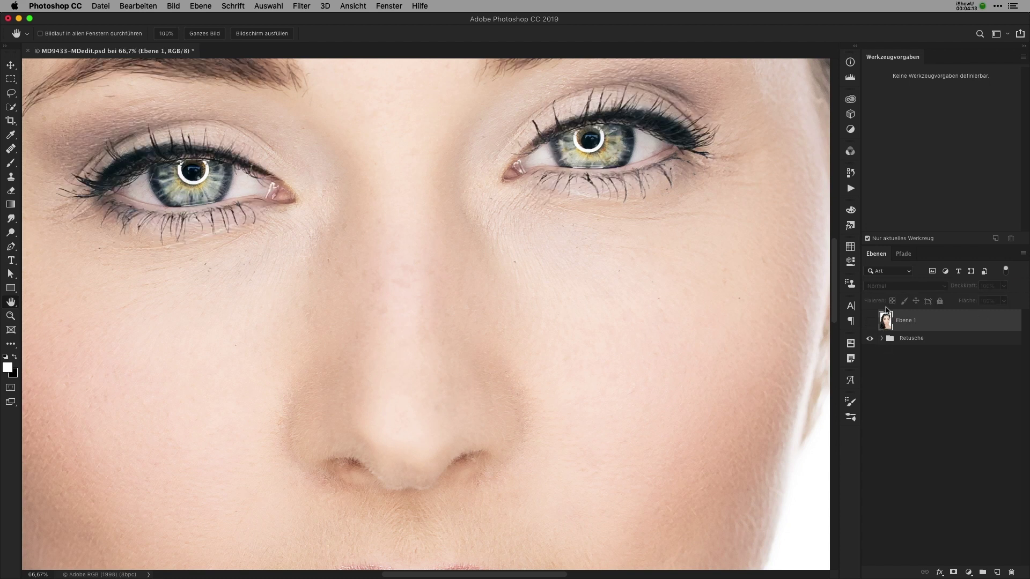
pyautogui.click(870, 321)
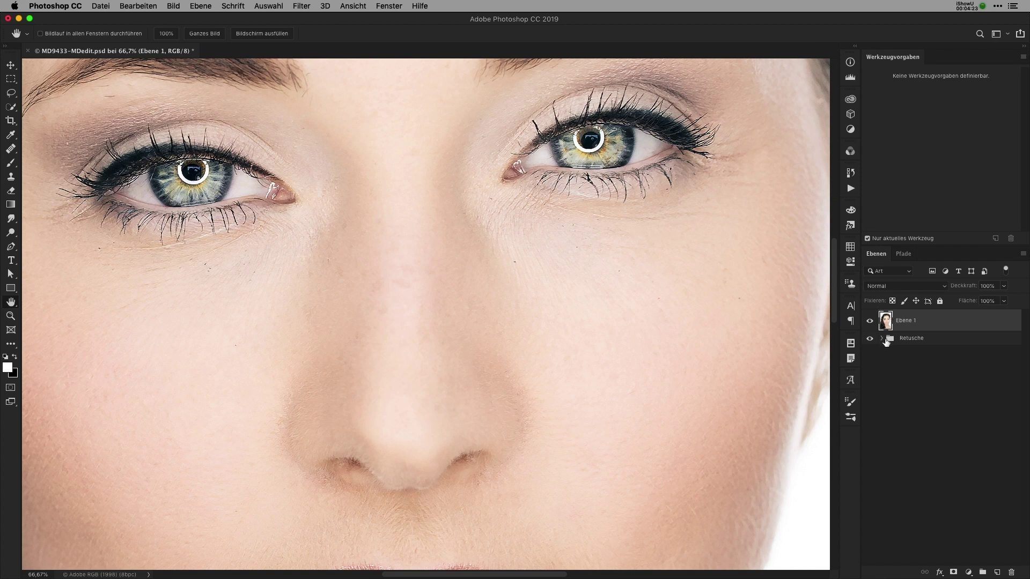
# Step: Compare the portrait with Ebene 1 and Verlaufsumsetzung 1 toggled, hide the gradient map, and delete Ebene 1
pyautogui.click(882, 338)
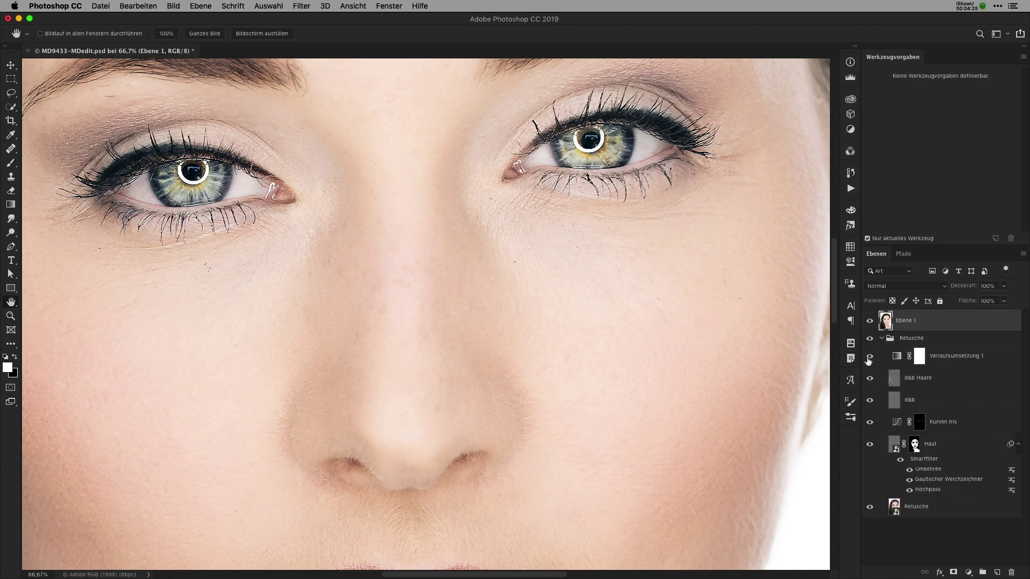
pyautogui.press('super+0')
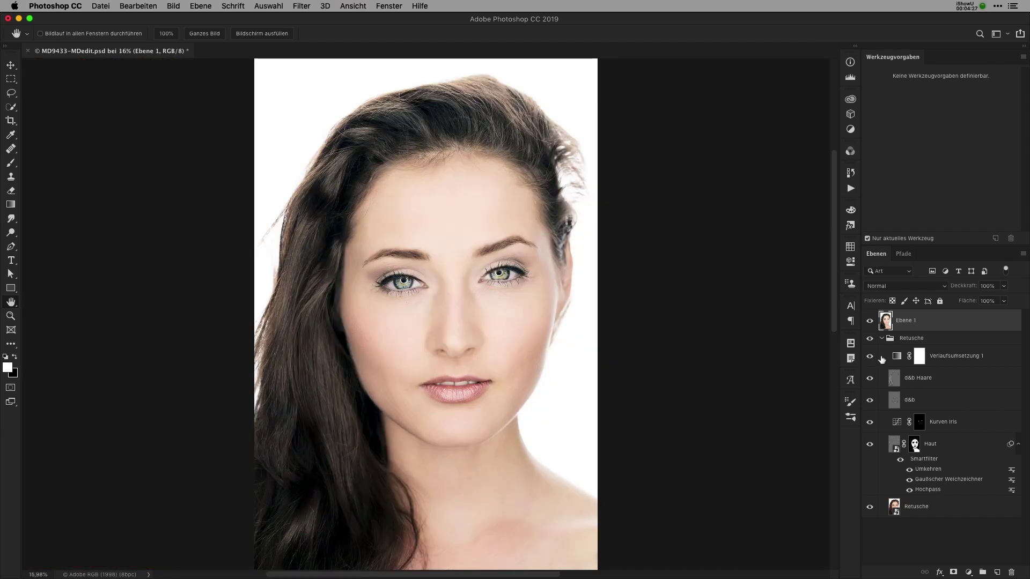
pyautogui.click(869, 321)
pyautogui.click(870, 356)
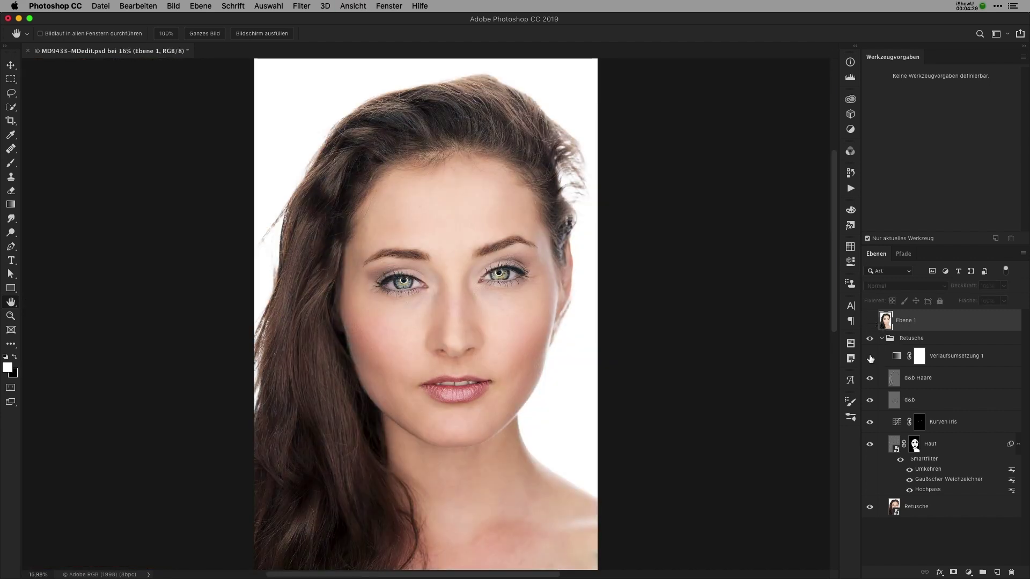
pyautogui.click(869, 356)
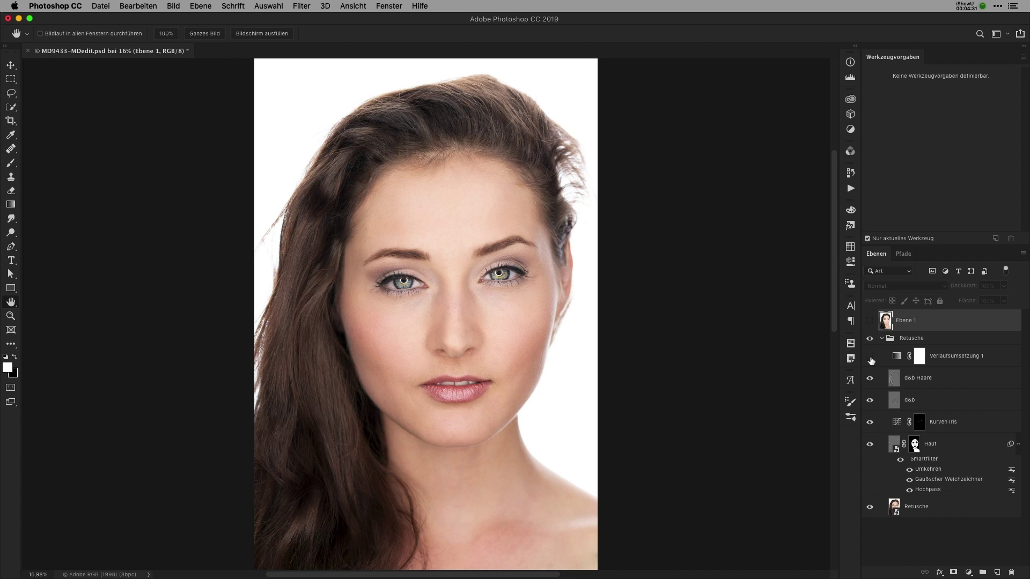
pyautogui.click(870, 356)
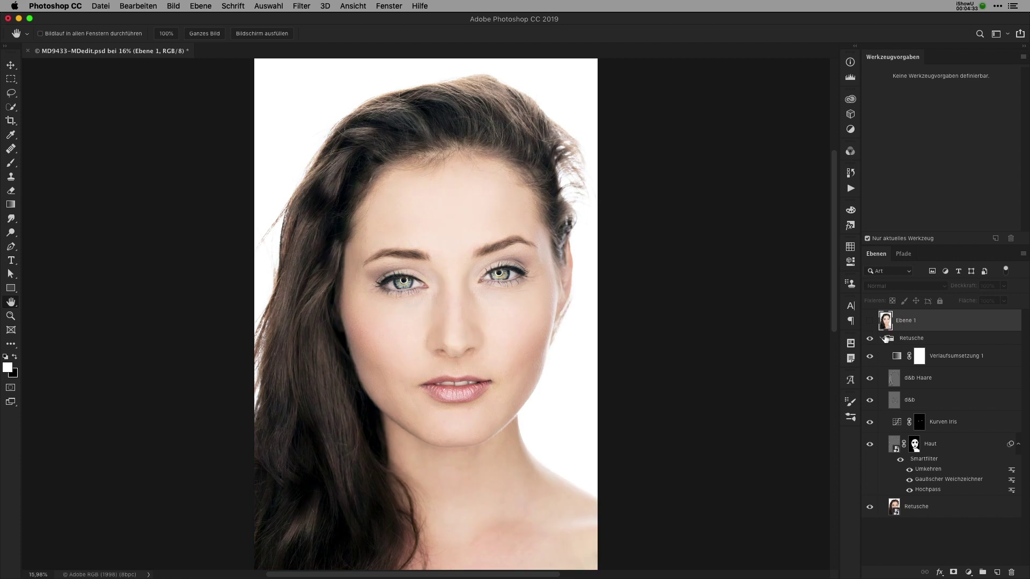
pyautogui.click(870, 356)
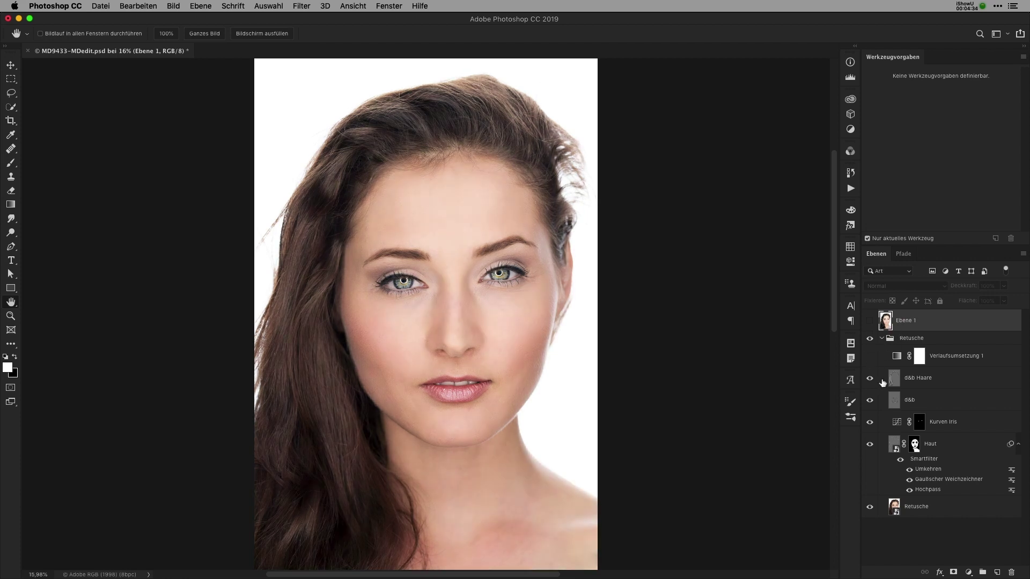
pyautogui.click(870, 320)
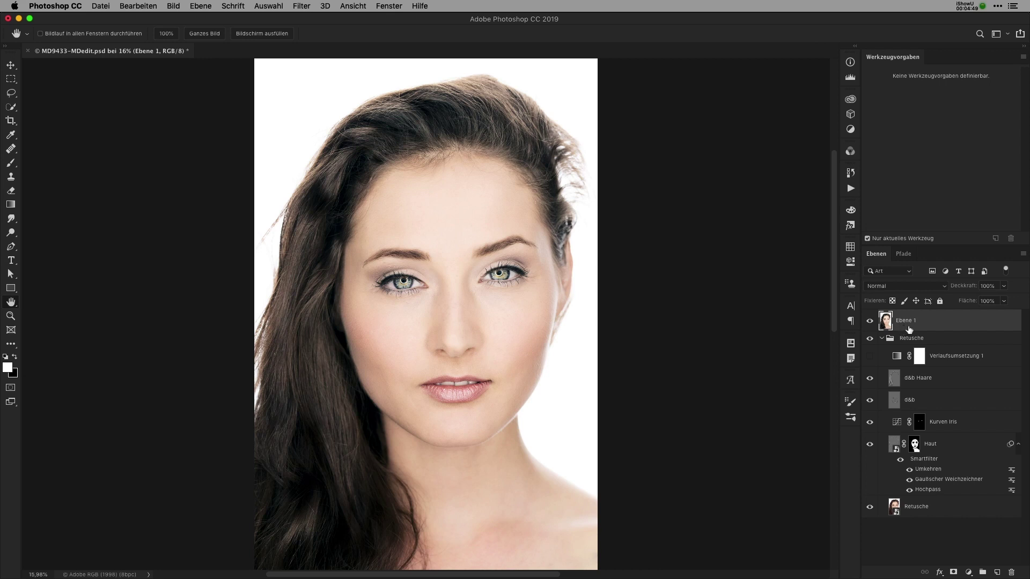
pyautogui.press('BackSpace')
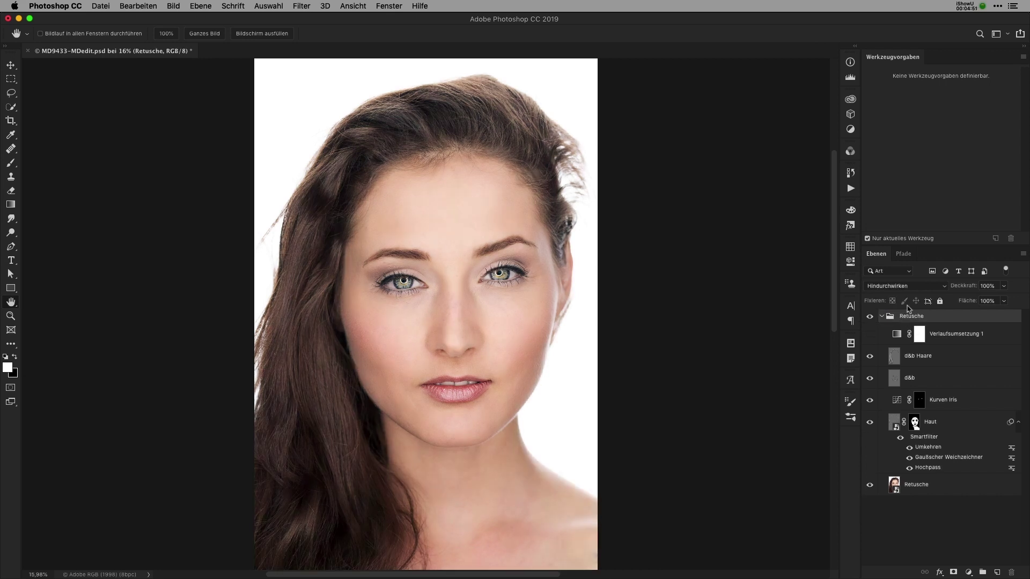
# Step: Make the Verlaufsumsetzung 1 gradient map visible again and select the Retusche group
pyautogui.click(870, 334)
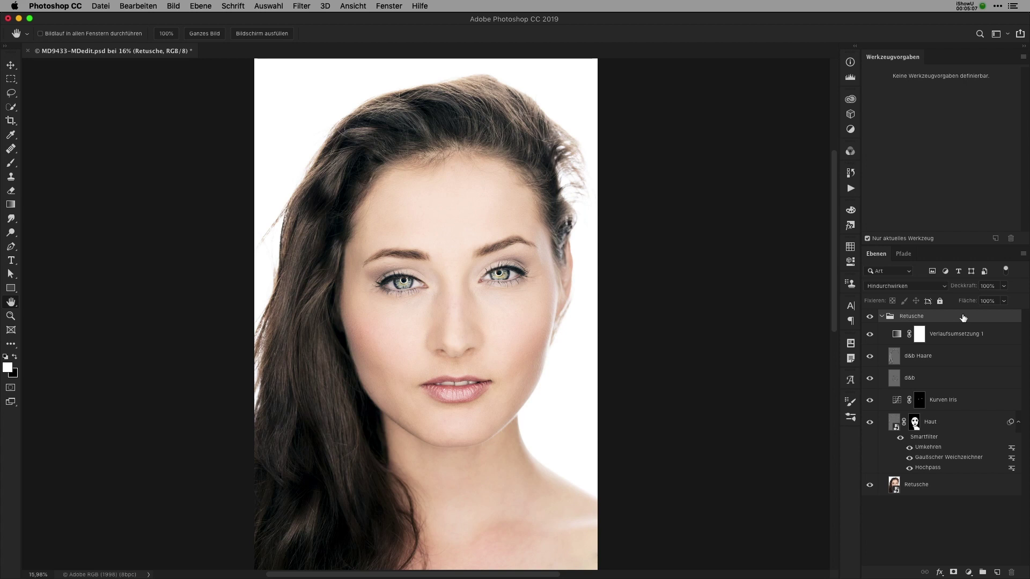
pyautogui.click(970, 336)
pyautogui.keyDown('shift'); pyautogui.click(948, 492); pyautogui.keyUp('shift')
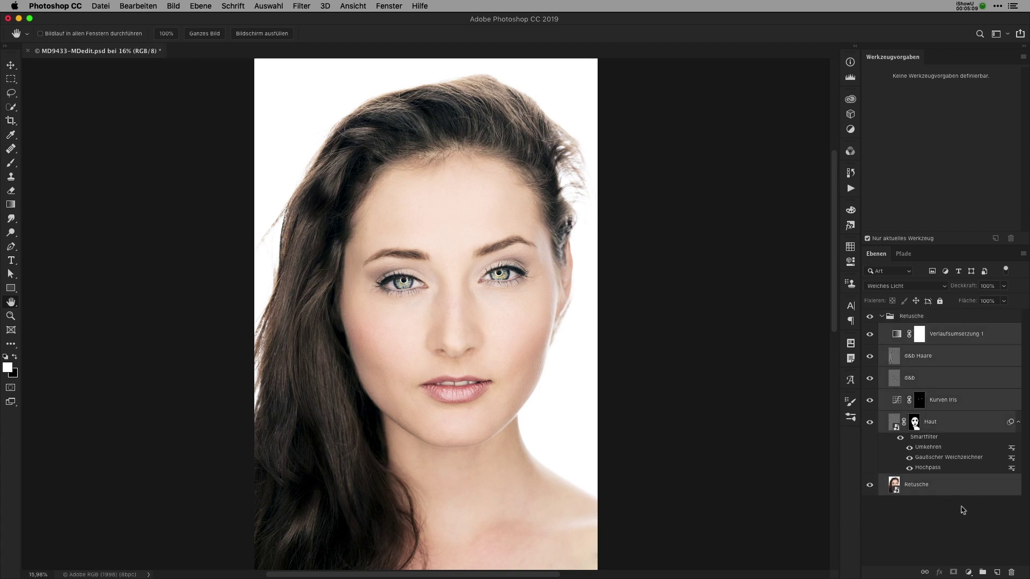
pyautogui.click(943, 504)
pyautogui.click(932, 317)
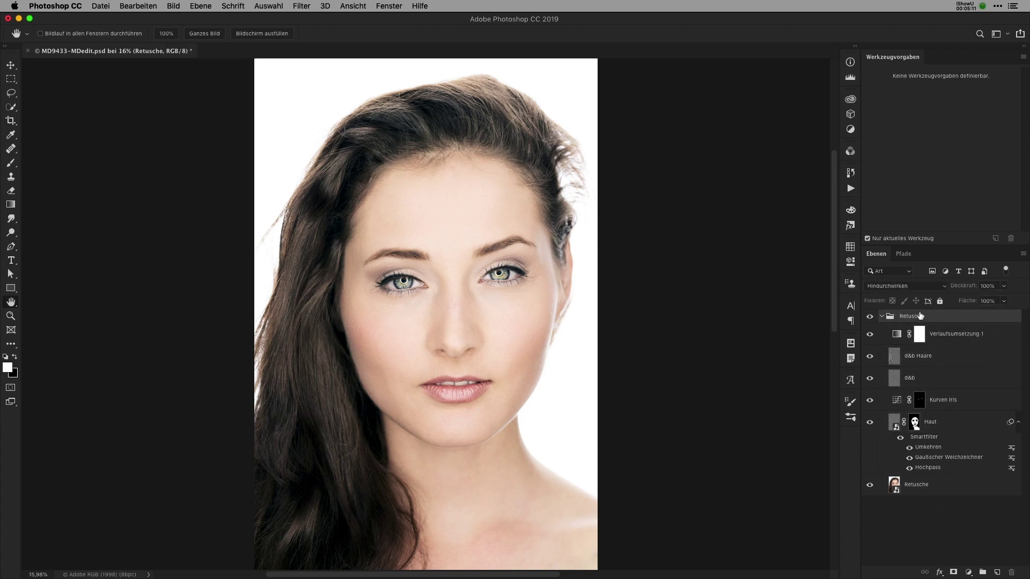
# Step: Convert the Retusche group into a single Retusche smart object via the layer context menu
pyautogui.rightClick(937, 319)
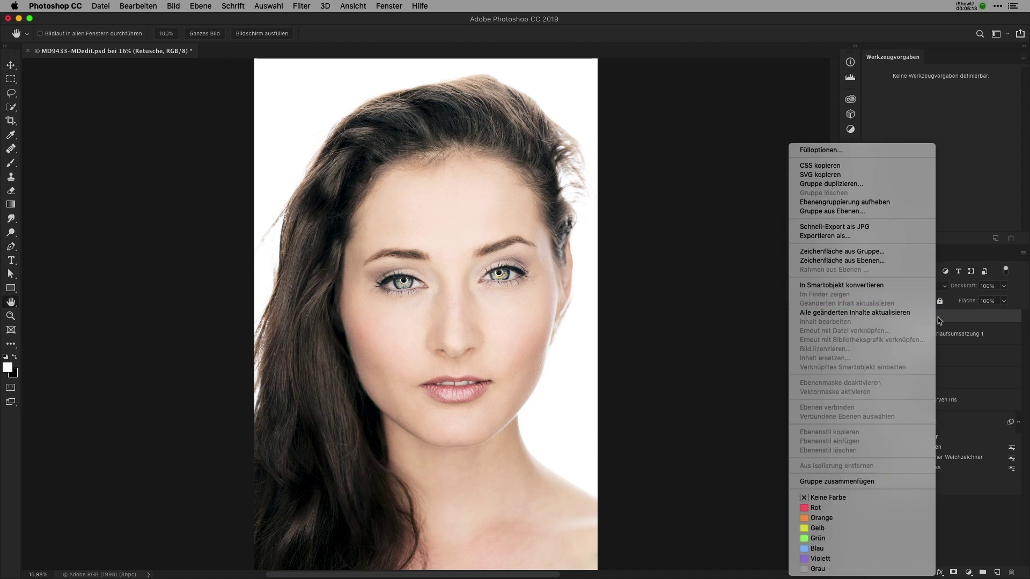
pyautogui.click(891, 286)
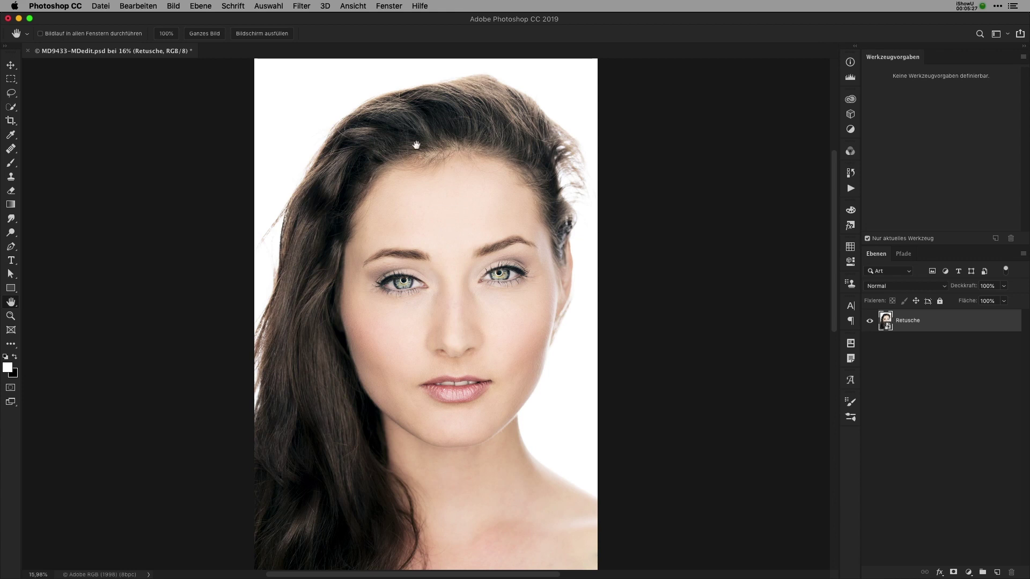
pyautogui.click(299, 6)
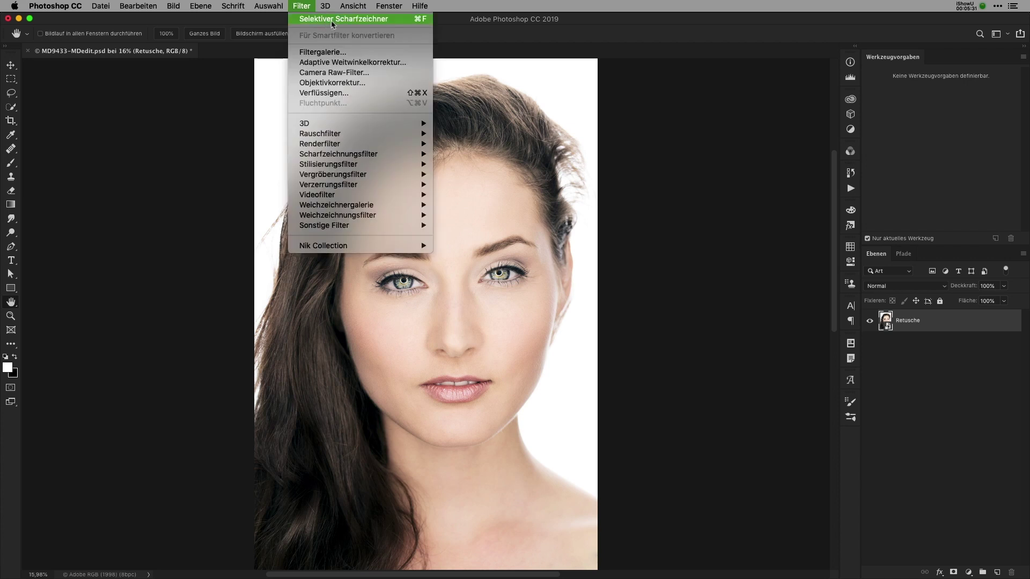
pyautogui.click(398, 22)
# Step: Apply Selektiver Scharfzeichner as a smart filter and inspect the eyes and mouth at 100% and 50% zoom
pyautogui.click(407, 22)
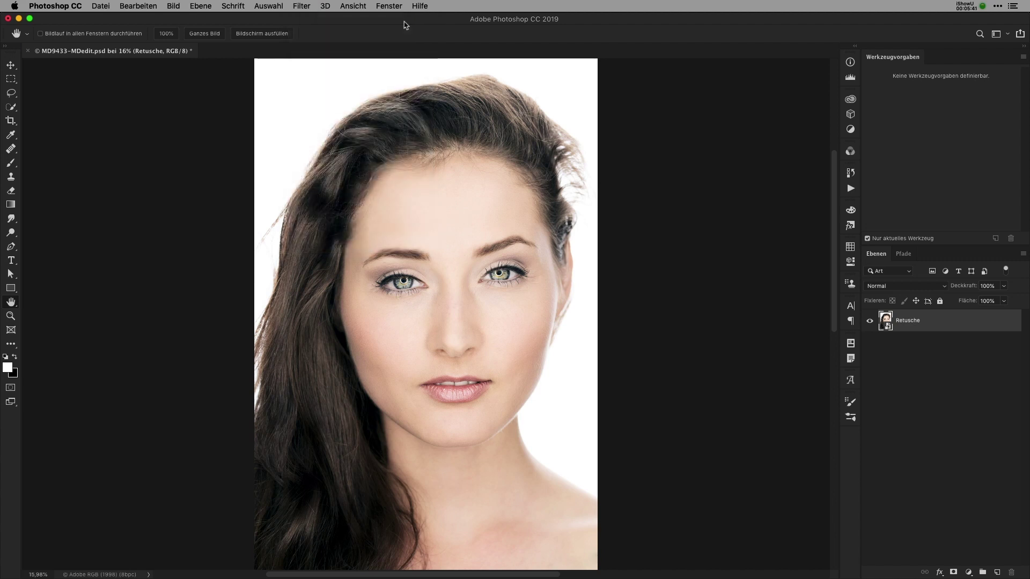
pyautogui.click(831, 208)
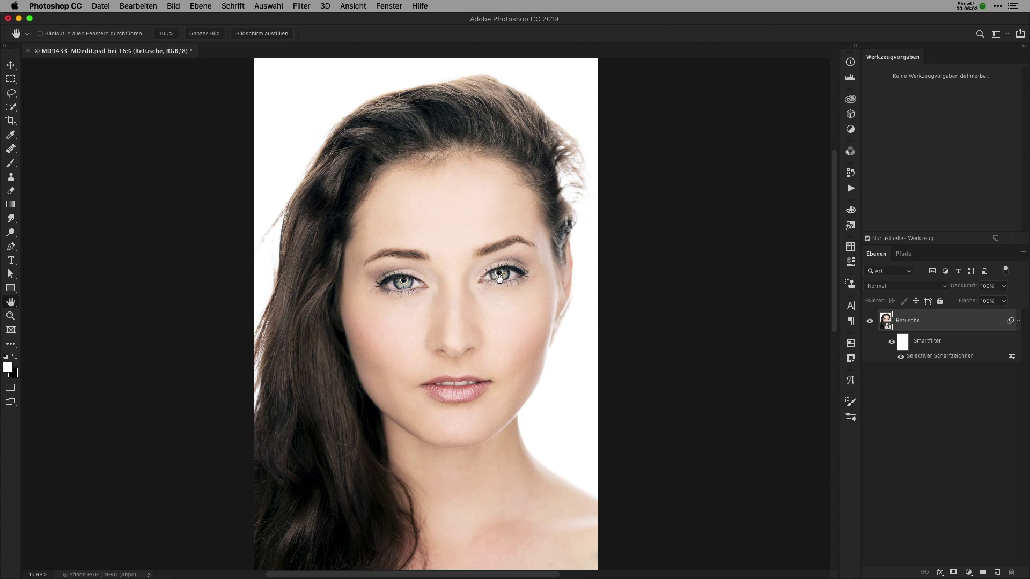
pyautogui.press('super+1')
pyautogui.moveTo(499, 283); pyautogui.dragTo(312, 333)
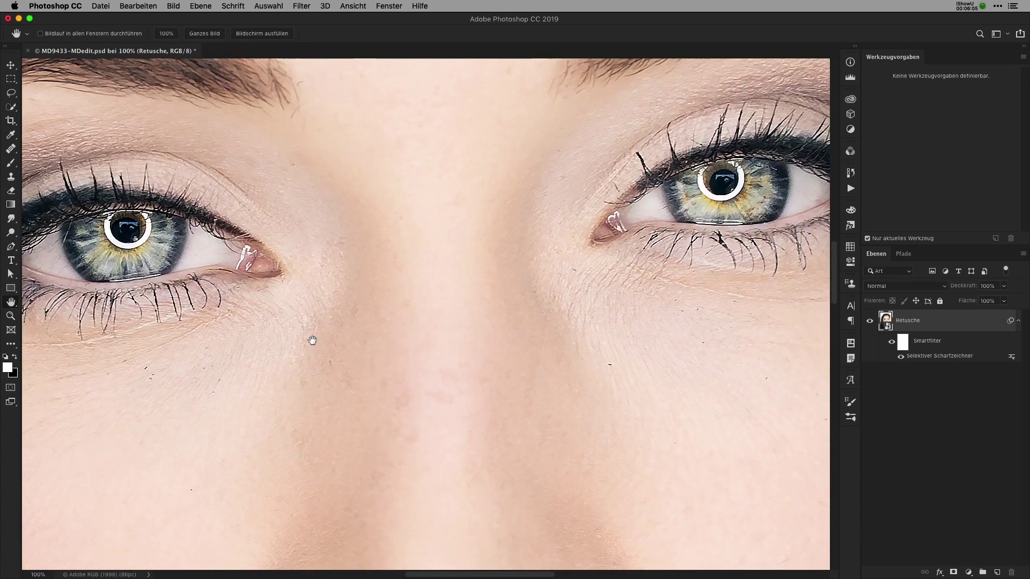
pyautogui.press('super+minus')
pyautogui.moveTo(517, 485); pyautogui.dragTo(483, 396)
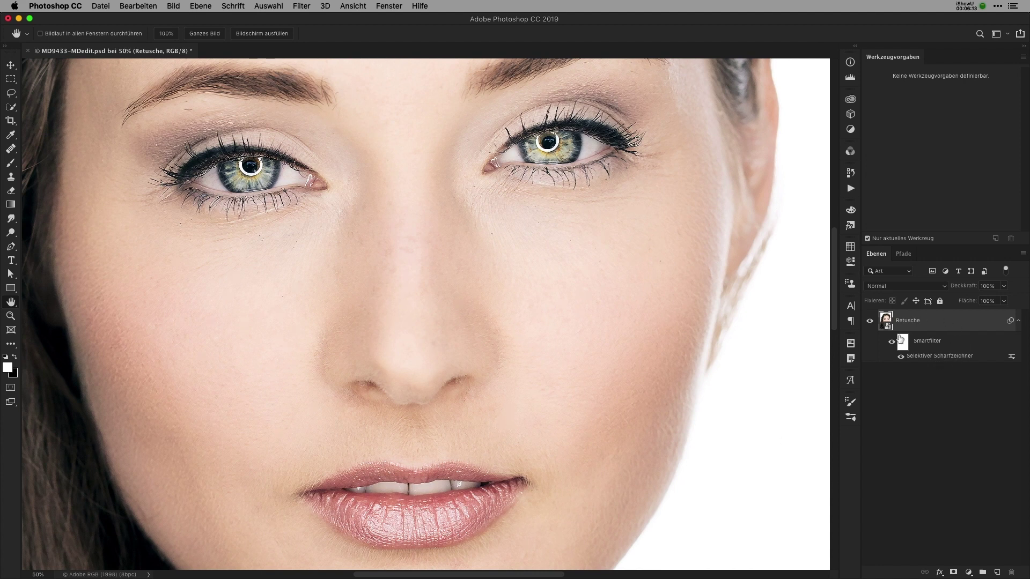
# Step: Reopen the Selektiver Scharfzeichner smart filter and lower Stärke from 372 to about 260, checking the eye
pyautogui.doubleClick(944, 357)
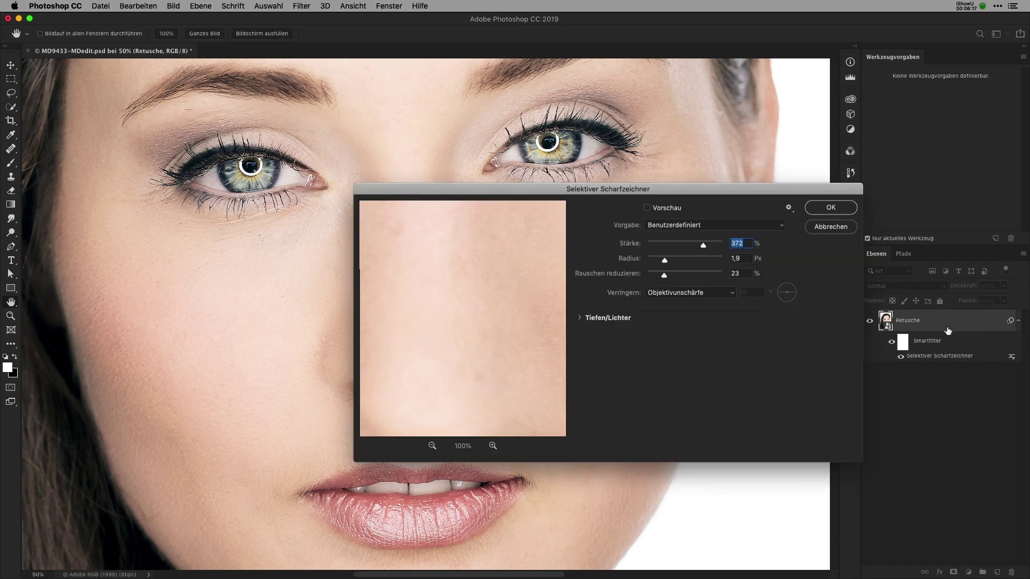
pyautogui.moveTo(705, 248); pyautogui.dragTo(689, 250)
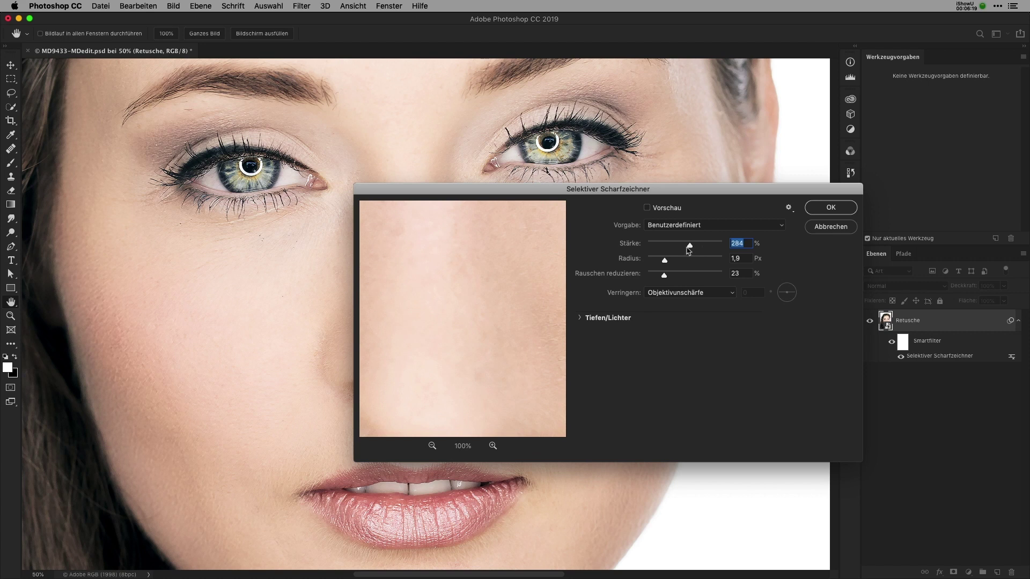
pyautogui.click(258, 167)
pyautogui.click(481, 302)
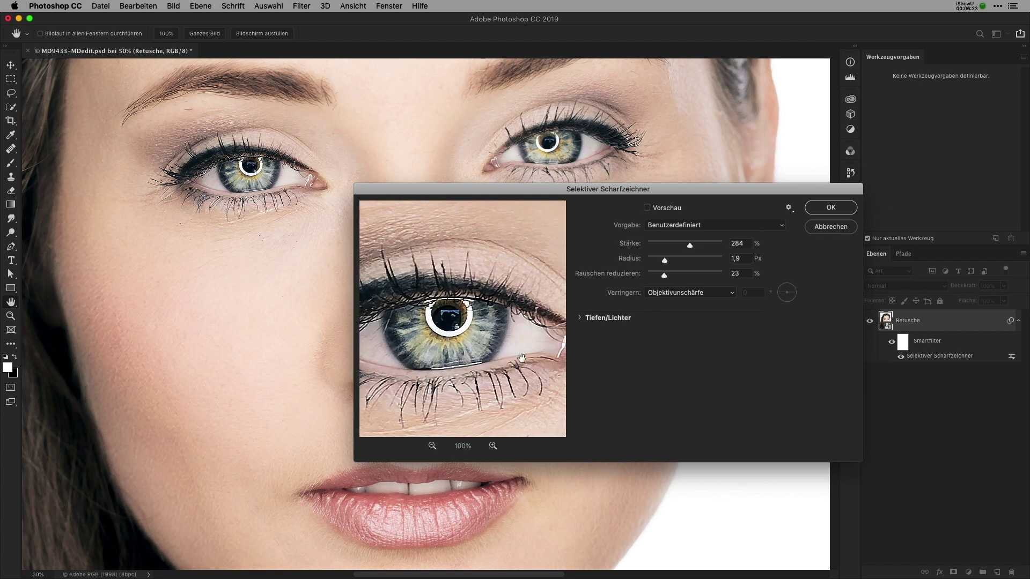
pyautogui.moveTo(690, 246); pyautogui.dragTo(685, 246)
pyautogui.moveTo(508, 345); pyautogui.dragTo(516, 330)
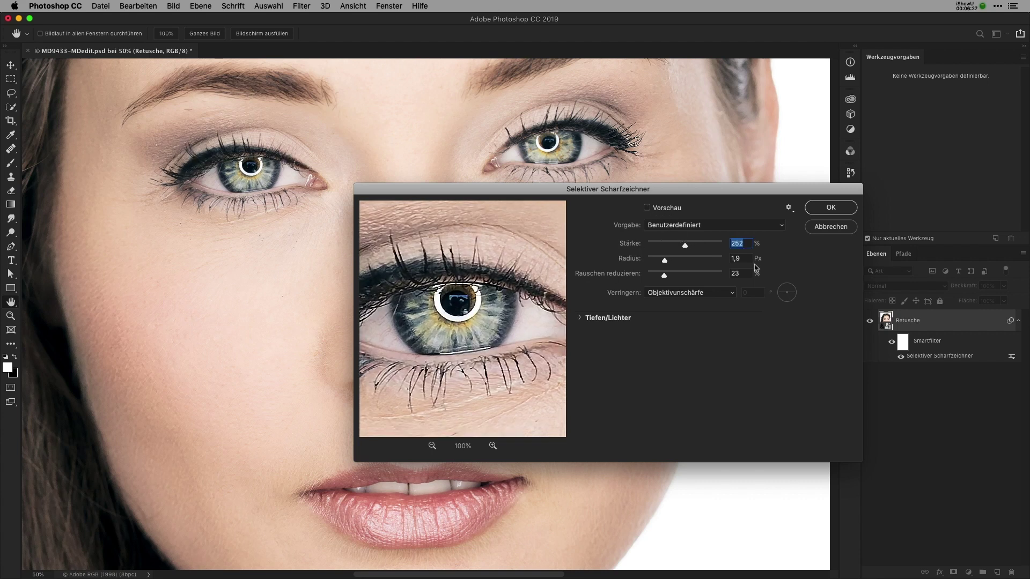
pyautogui.click(822, 208)
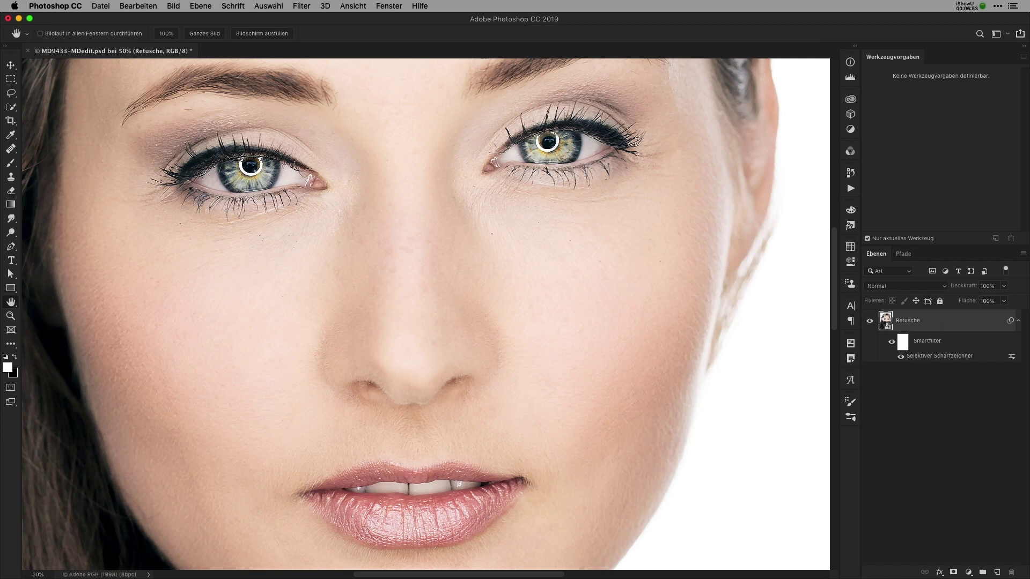
# Step: Hide the Verlaufsumsetzung 1 gradient map inside Retusche.psb and save it back to the smart object
pyautogui.doubleClick(887, 320)
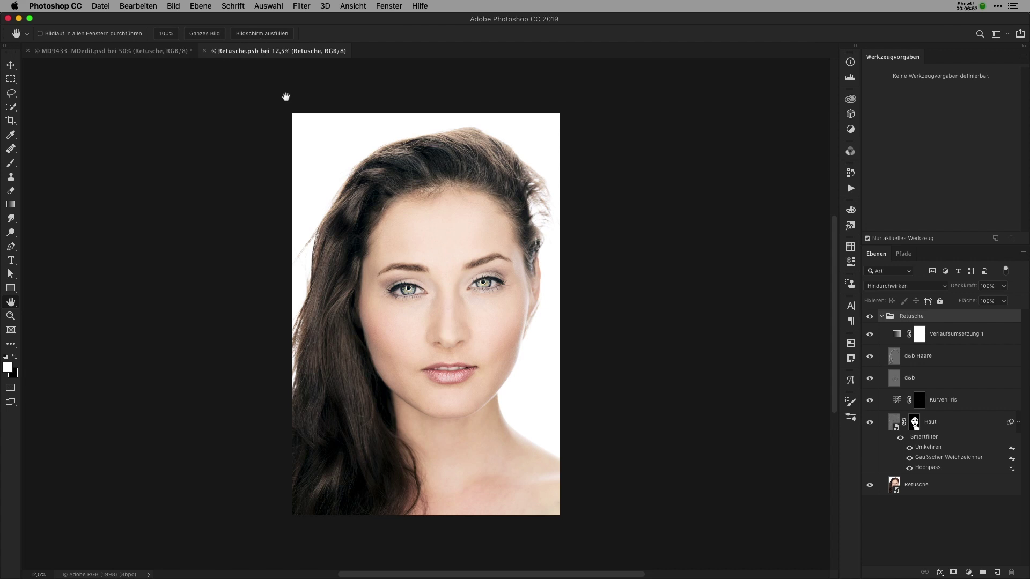
pyautogui.click(869, 334)
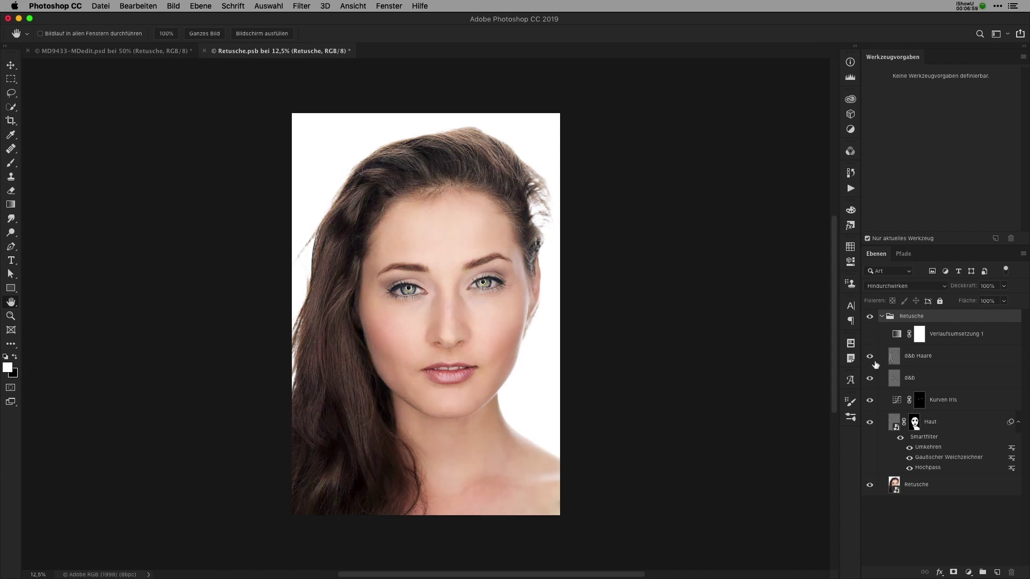
pyautogui.click(205, 51)
pyautogui.click(618, 206)
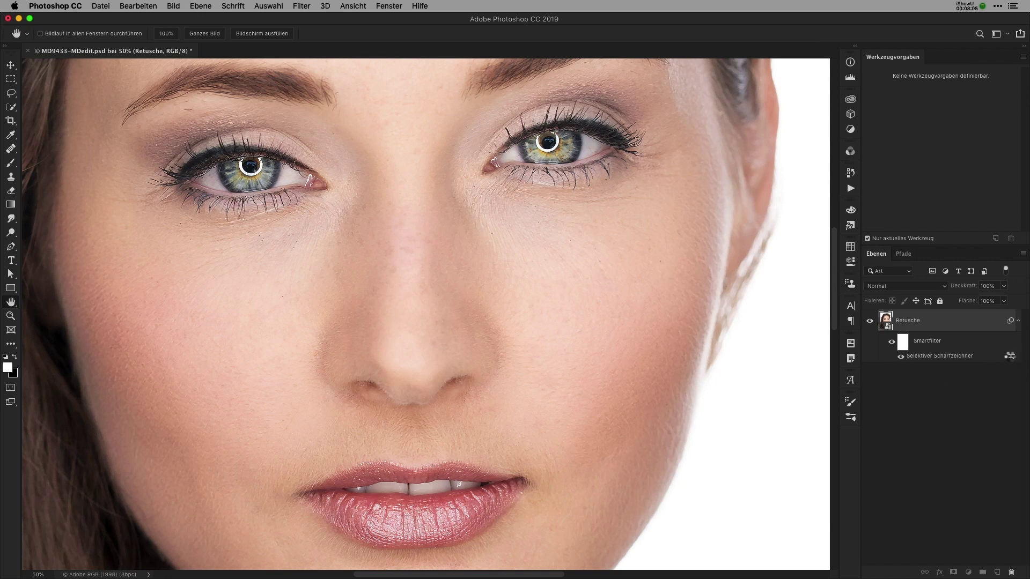
# Step: Blend the Selektiver Scharfzeichner filter in Luminanz mode at 100% opacity, checking the eye preview
pyautogui.doubleClick(948, 354)
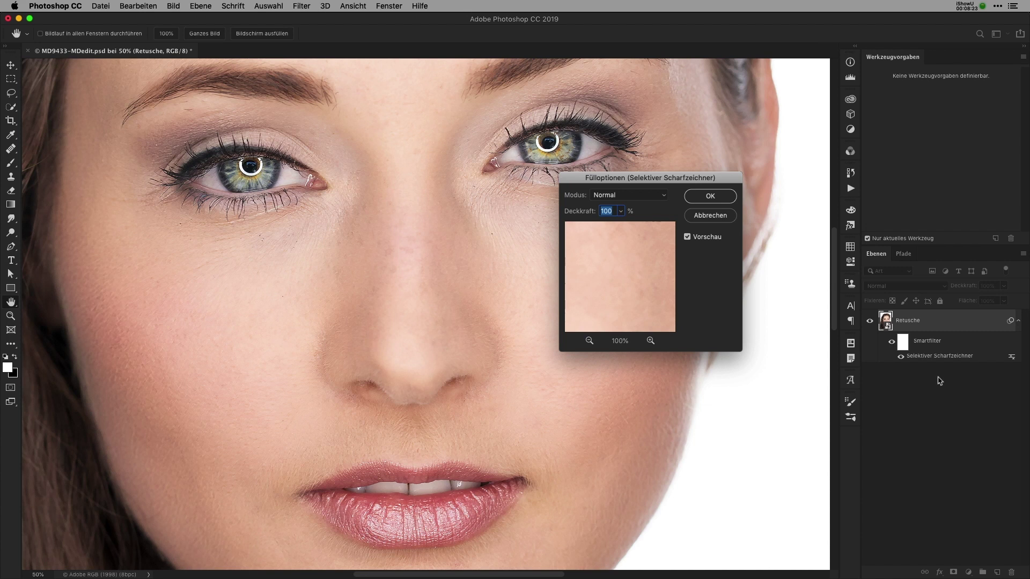
pyautogui.click(663, 195)
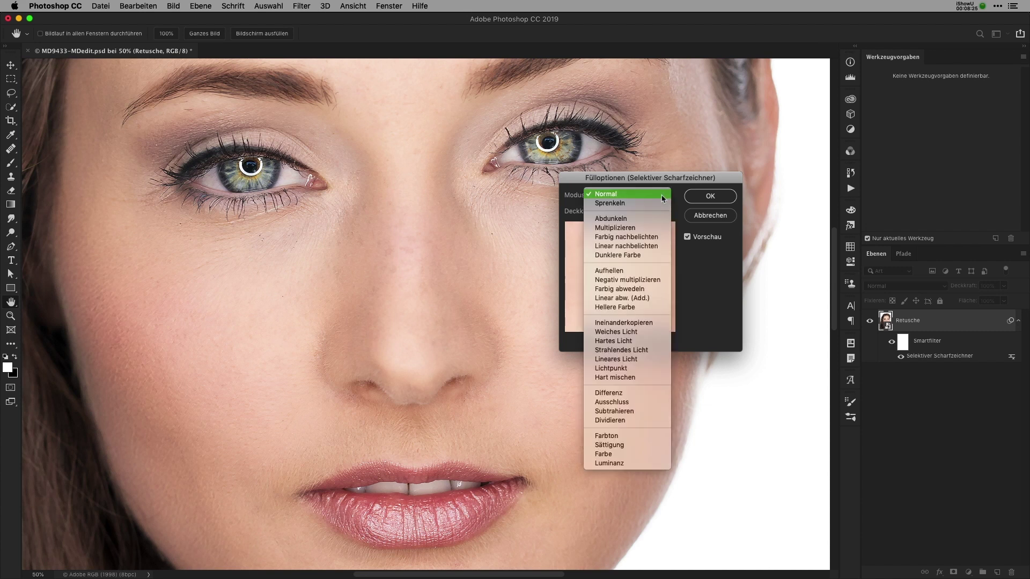
pyautogui.click(610, 465)
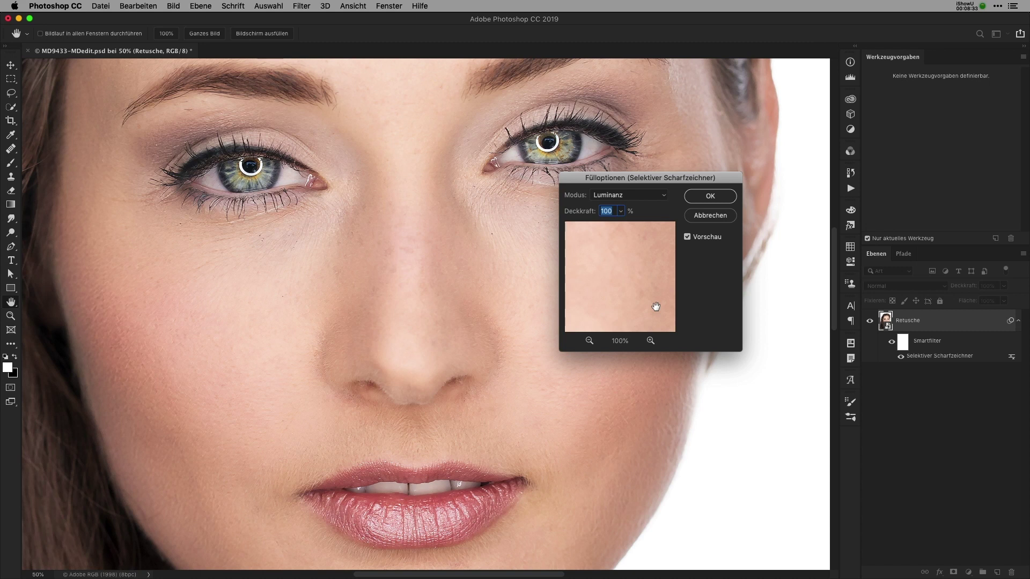
pyautogui.click(541, 145)
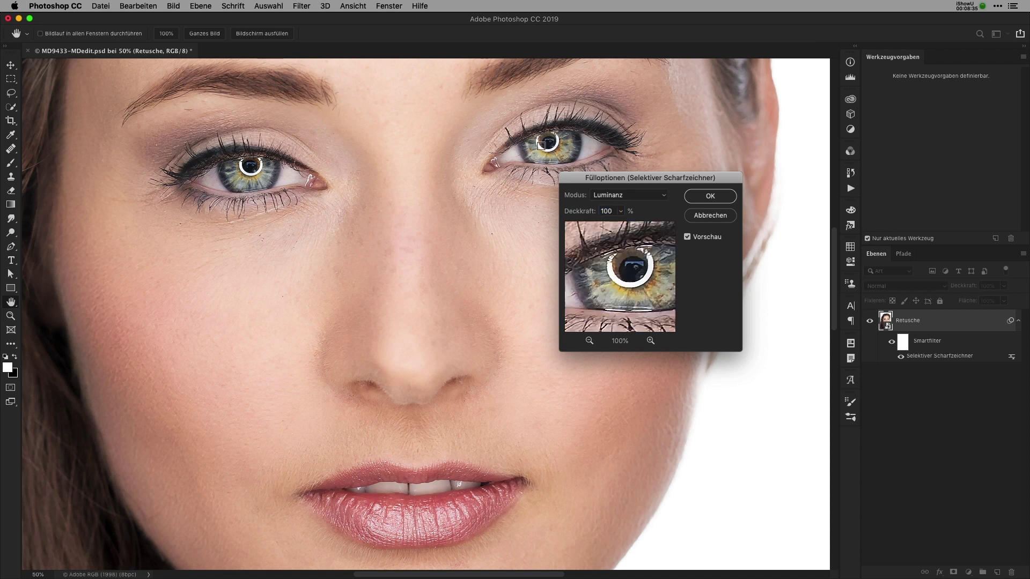
pyautogui.moveTo(610, 282); pyautogui.dragTo(618, 309)
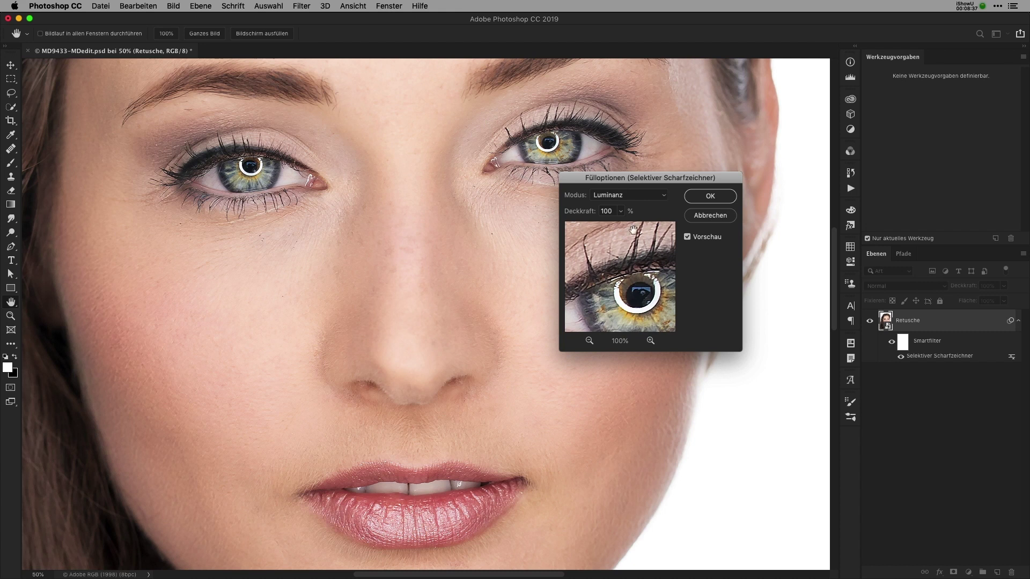
pyautogui.moveTo(653, 239); pyautogui.dragTo(617, 232)
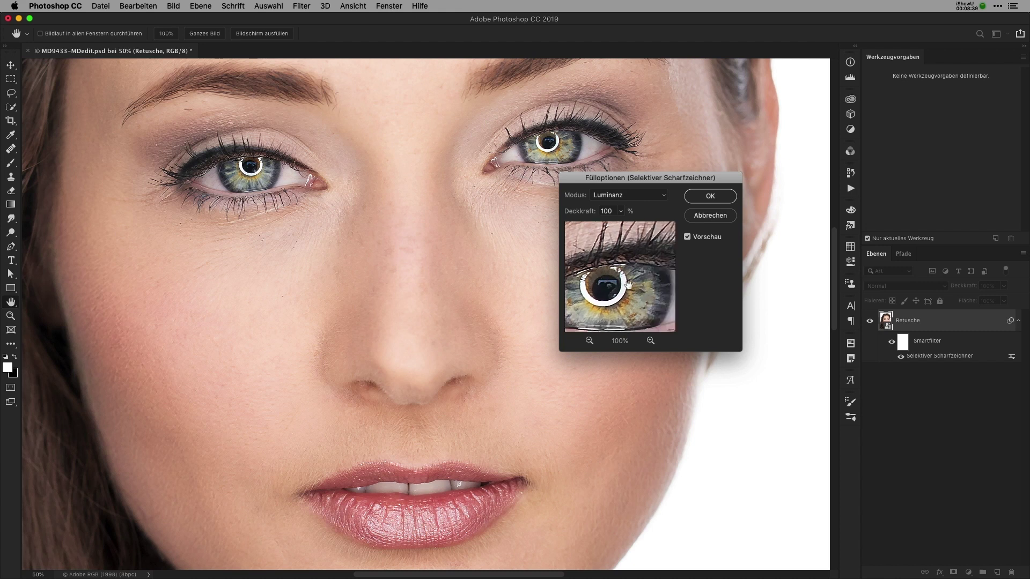
pyautogui.moveTo(631, 301); pyautogui.dragTo(627, 285)
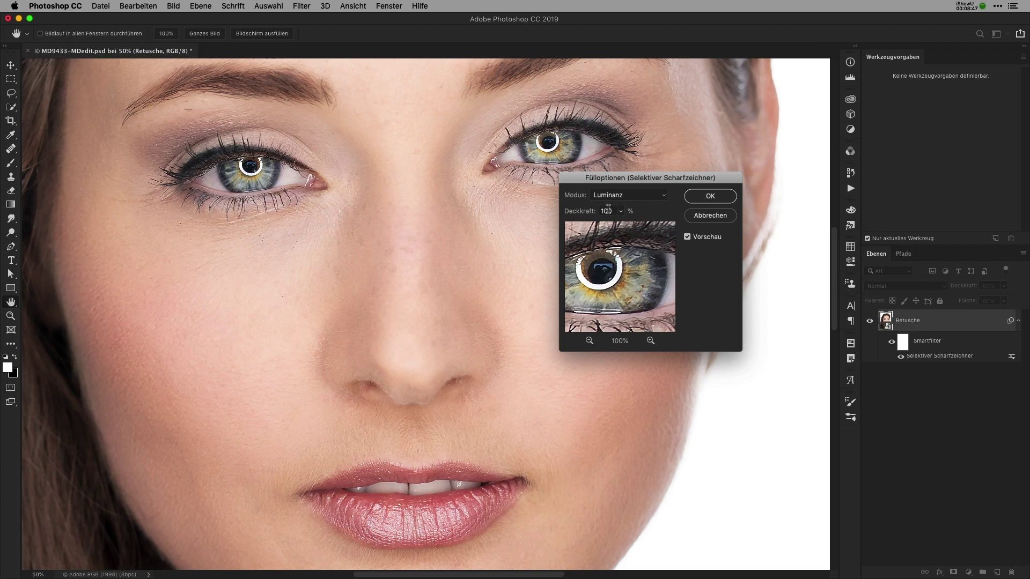
pyautogui.click(711, 197)
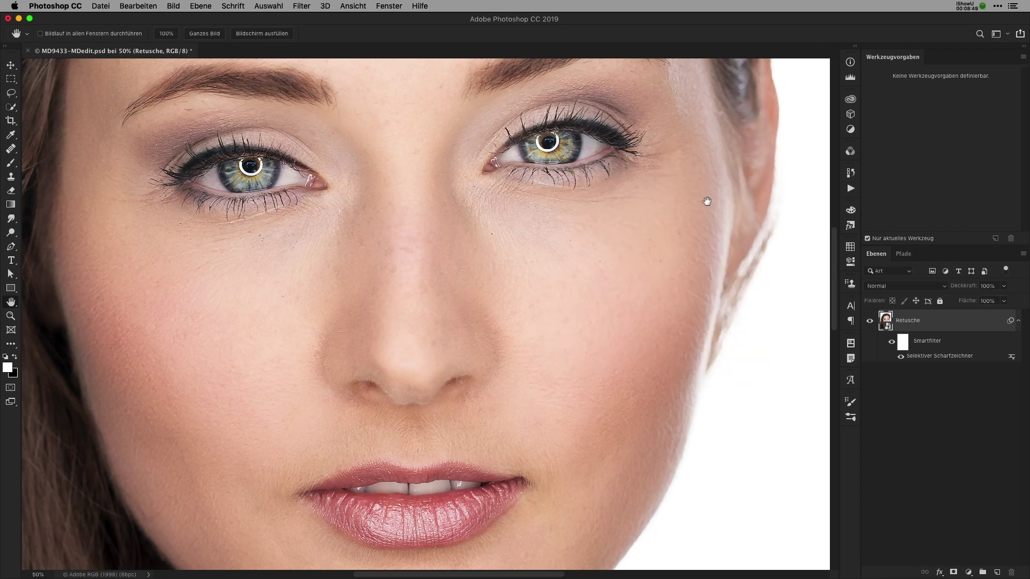
pyautogui.press('super+alt+z')
pyautogui.press('super+alt+z')
pyautogui.press('super+alt+z')
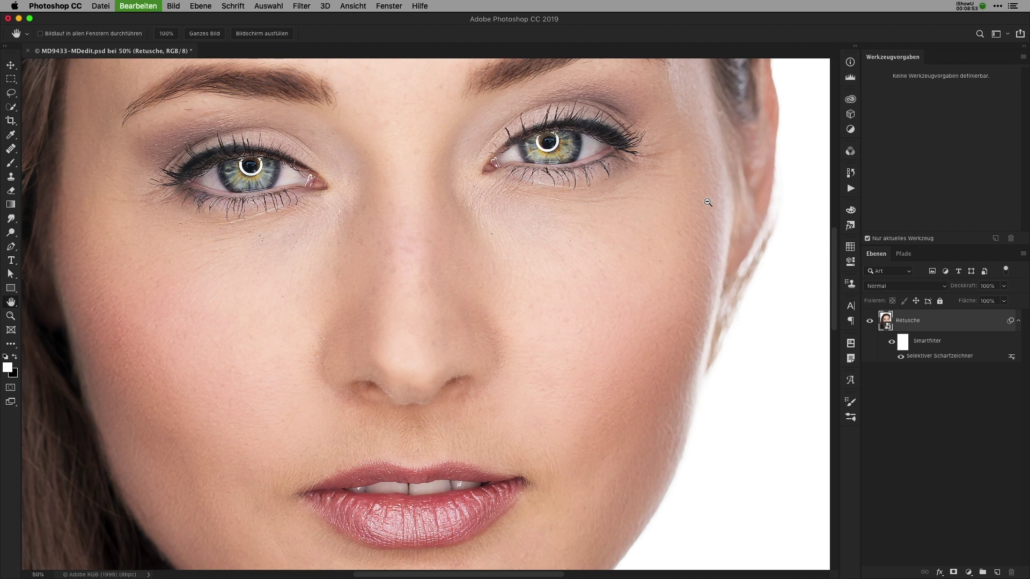
pyautogui.press('super+alt+z')
pyautogui.press('super+alt+z')
pyautogui.press('super+alt+z')
pyautogui.press('super+alt+z')
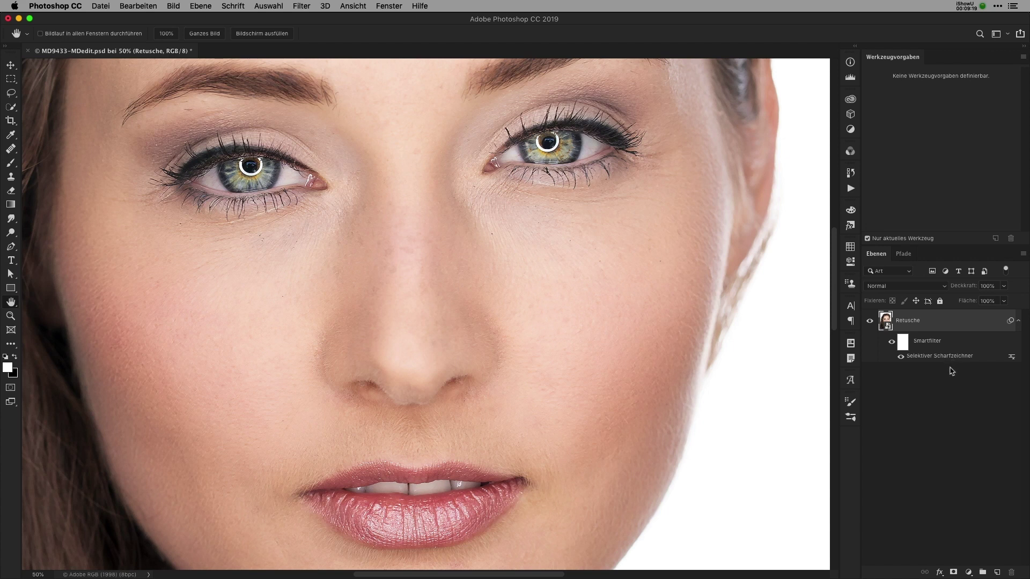
pyautogui.click(308, 8)
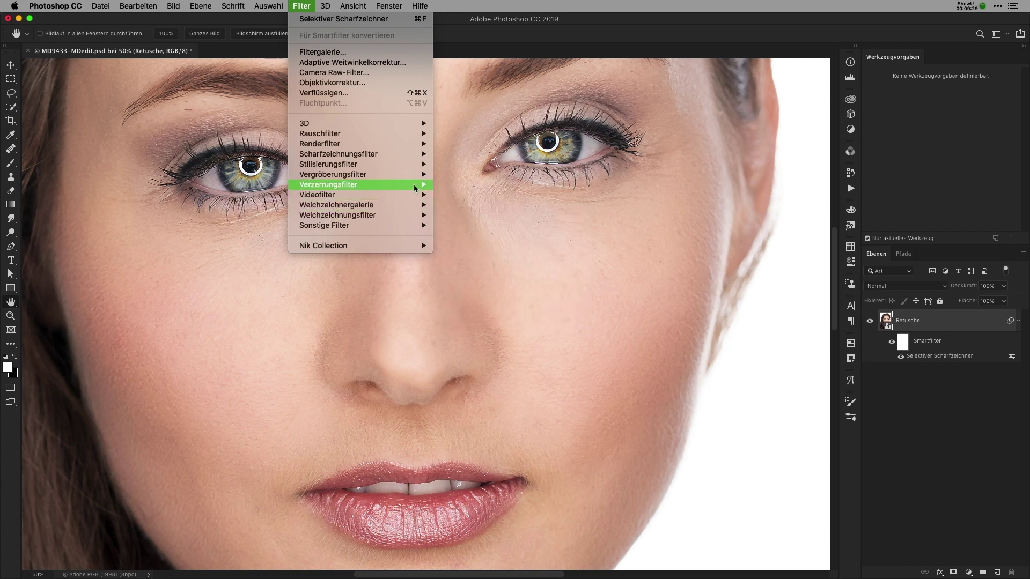
pyautogui.moveTo(338, 153)
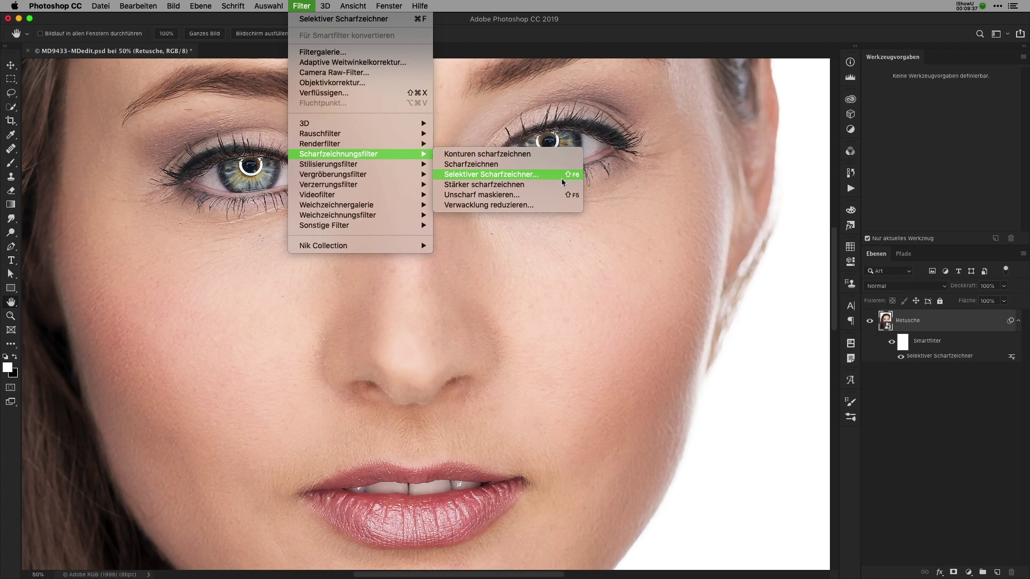
pyautogui.click(428, 271)
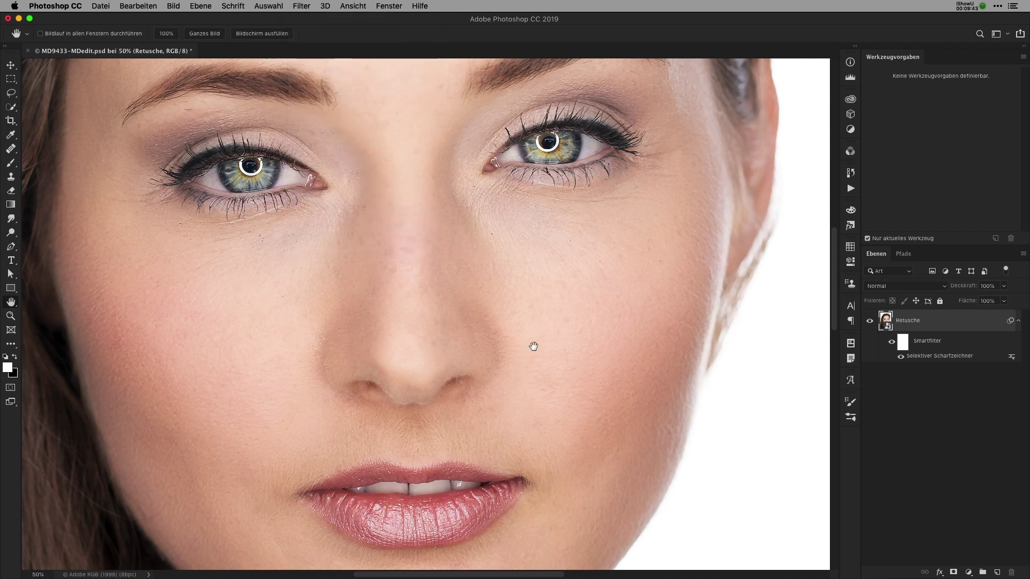
# Step: Add a Haut text layer on the cheek and scale it up to about 1260%
pyautogui.press('t')
pyautogui.click(585, 346)
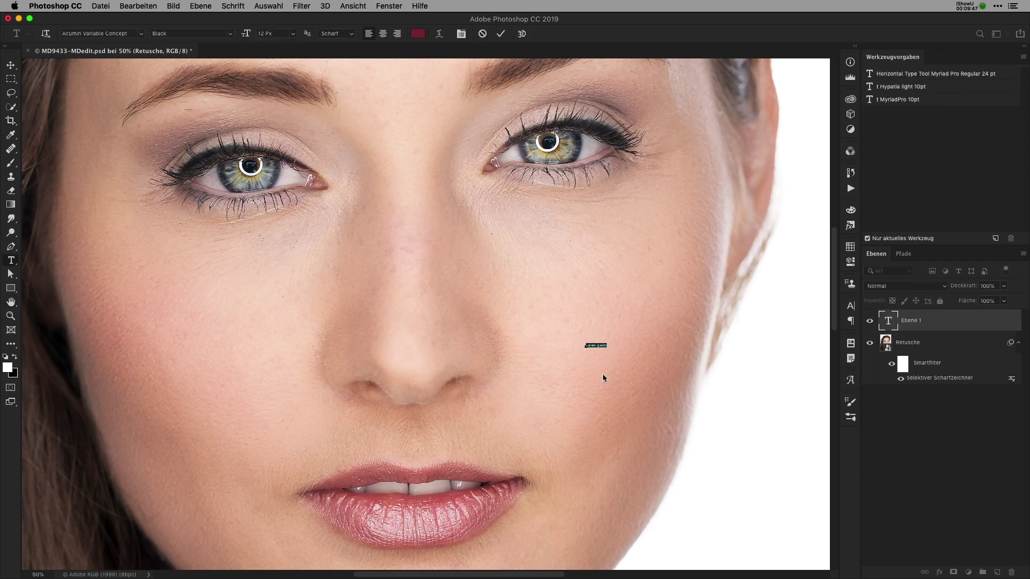
pyautogui.write('Haut')
pyautogui.click(602, 375)
pyautogui.hotkey('ctrl', 't')
pyautogui.moveTo(598, 341); pyautogui.dragTo(674, 279)
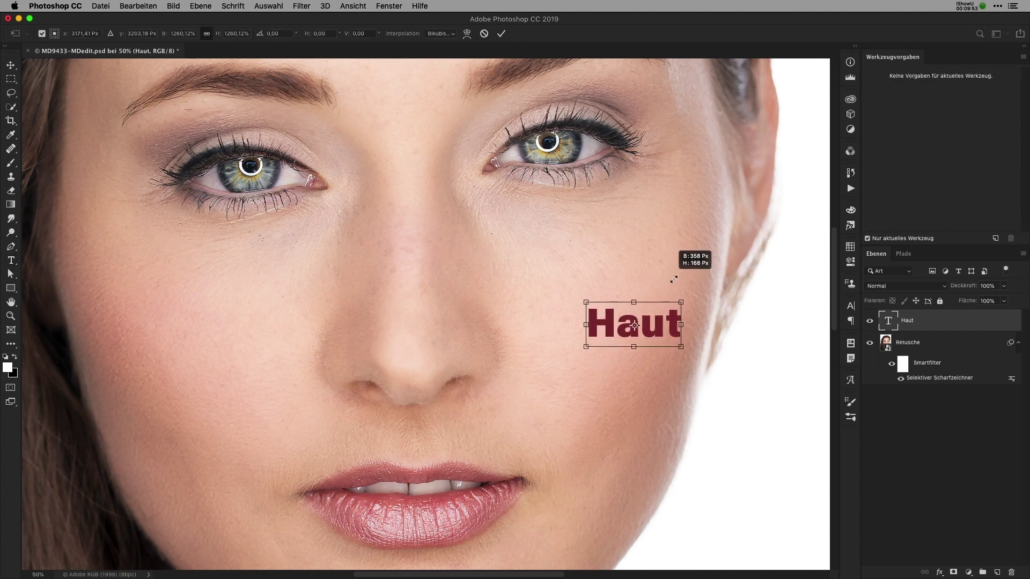
pyautogui.press('Return')
# Step: Move the Haut text down-left, convert it to a smart object, and blend it with Ineinanderkopieren
pyautogui.press('v')
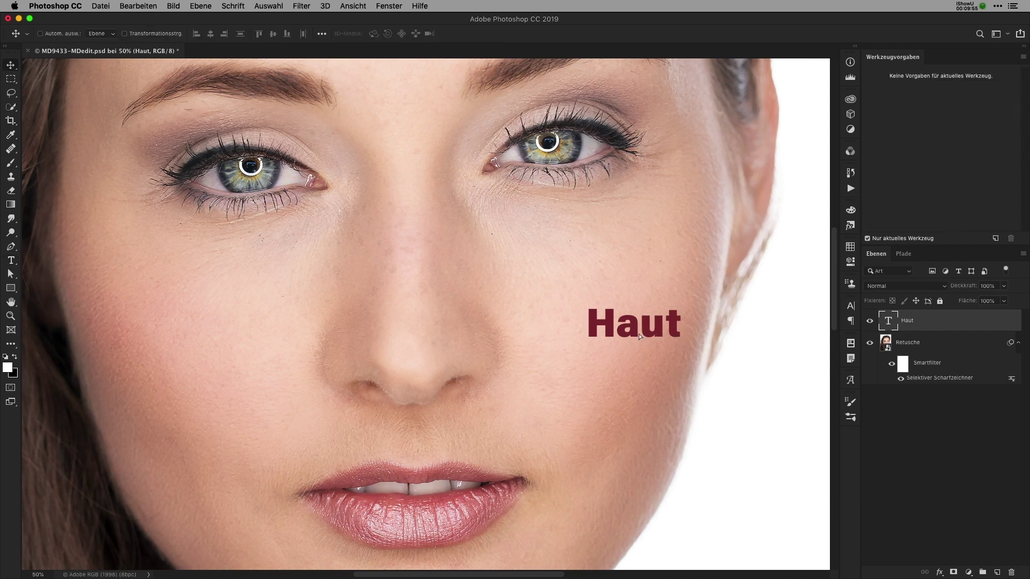
pyautogui.moveTo(651, 327); pyautogui.dragTo(626, 385)
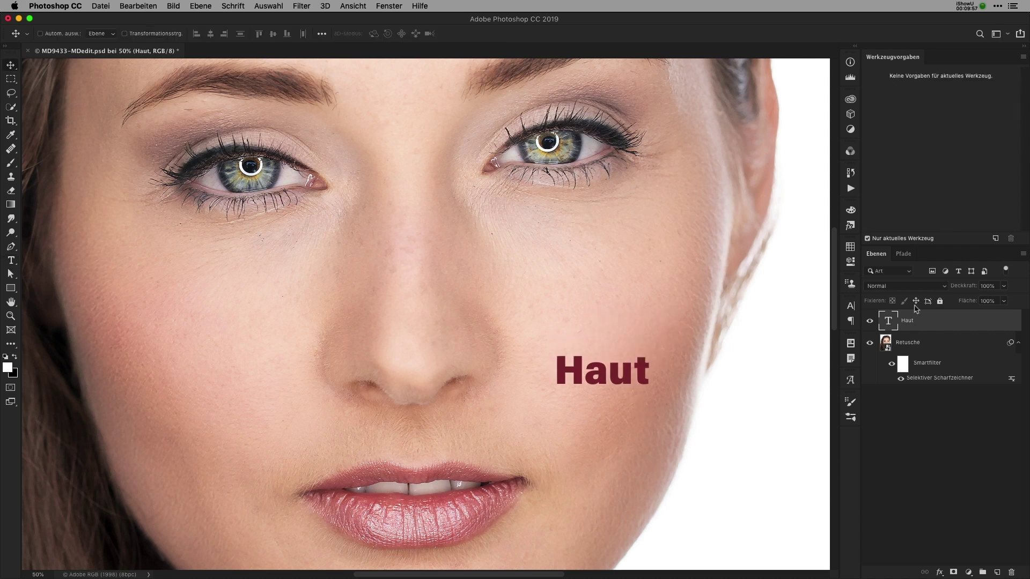
pyautogui.rightClick(938, 320)
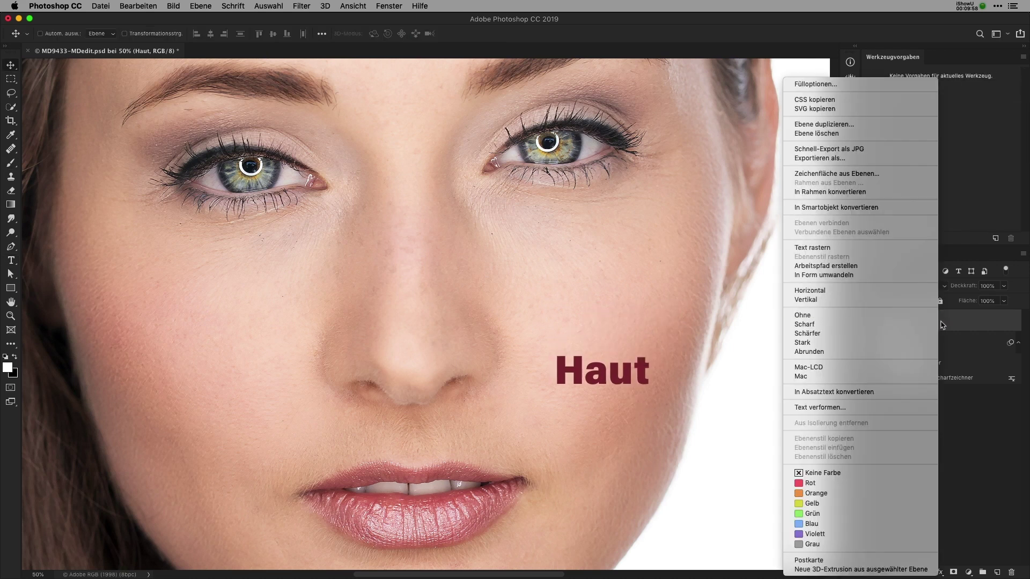
pyautogui.click(882, 208)
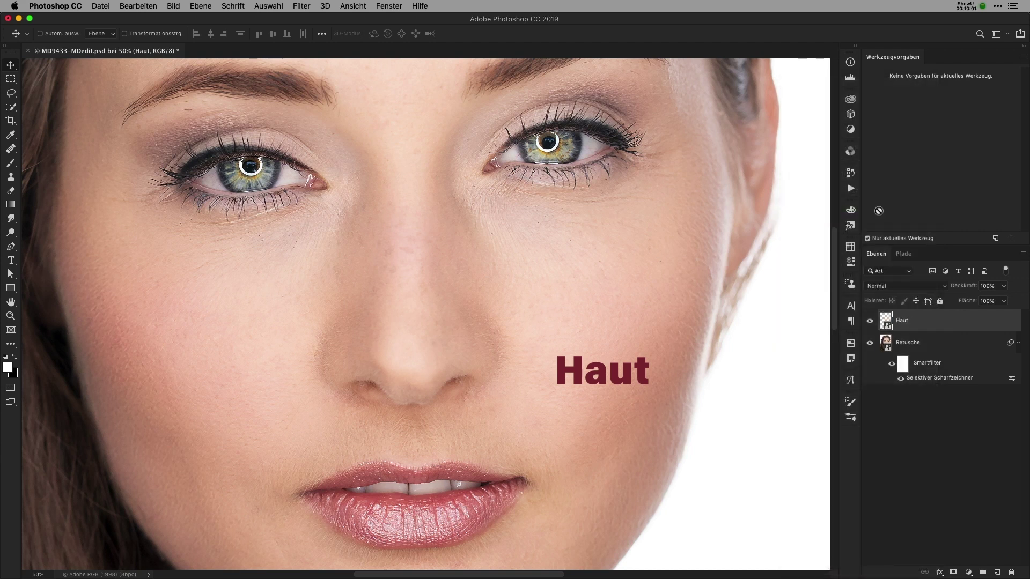
pyautogui.click(897, 288)
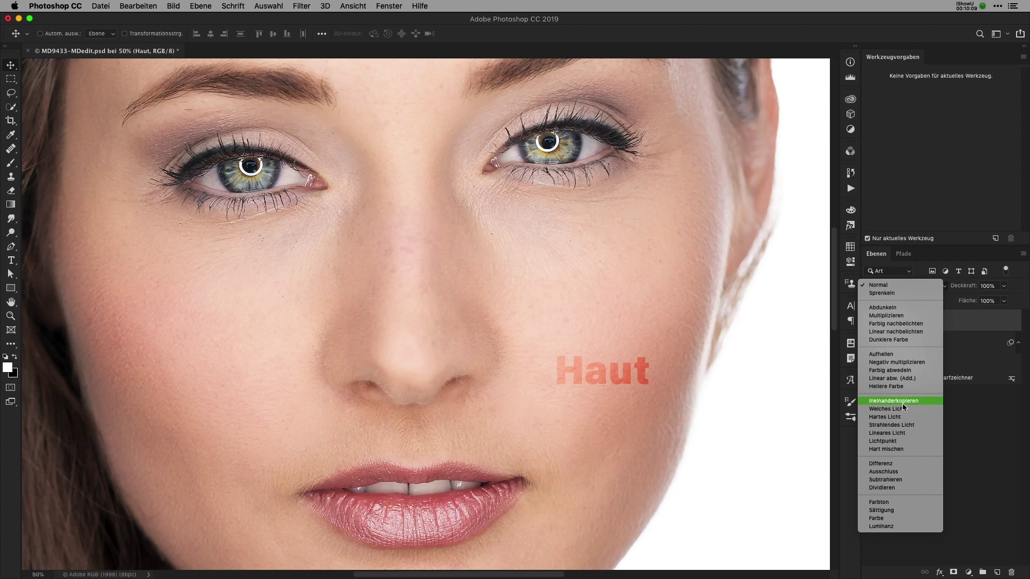
pyautogui.click(902, 402)
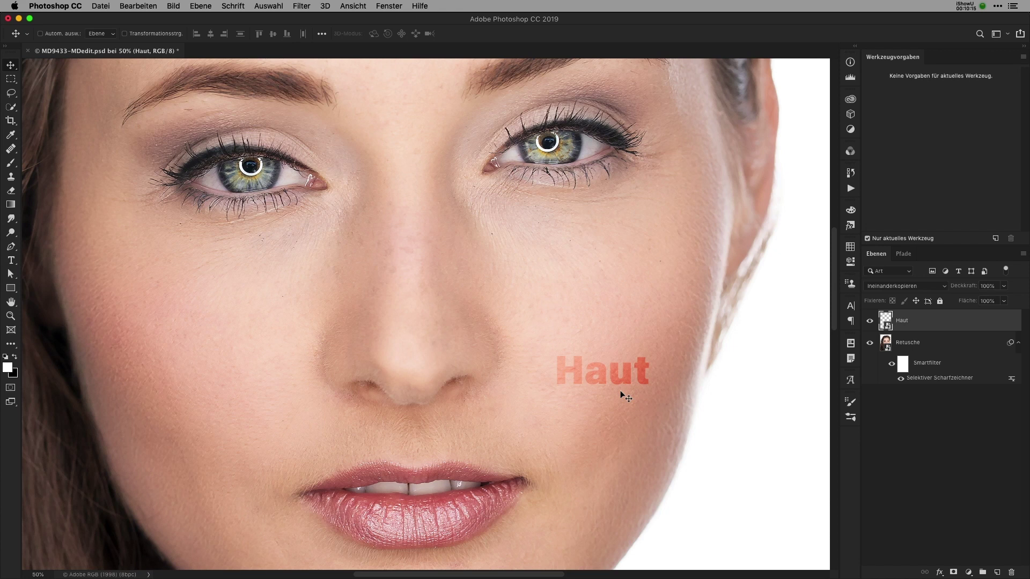
# Step: Apply a Gaußscher Weichzeichner smart filter to the Haut layer
pyautogui.hotkey('ctrl', 'alt', 'f')
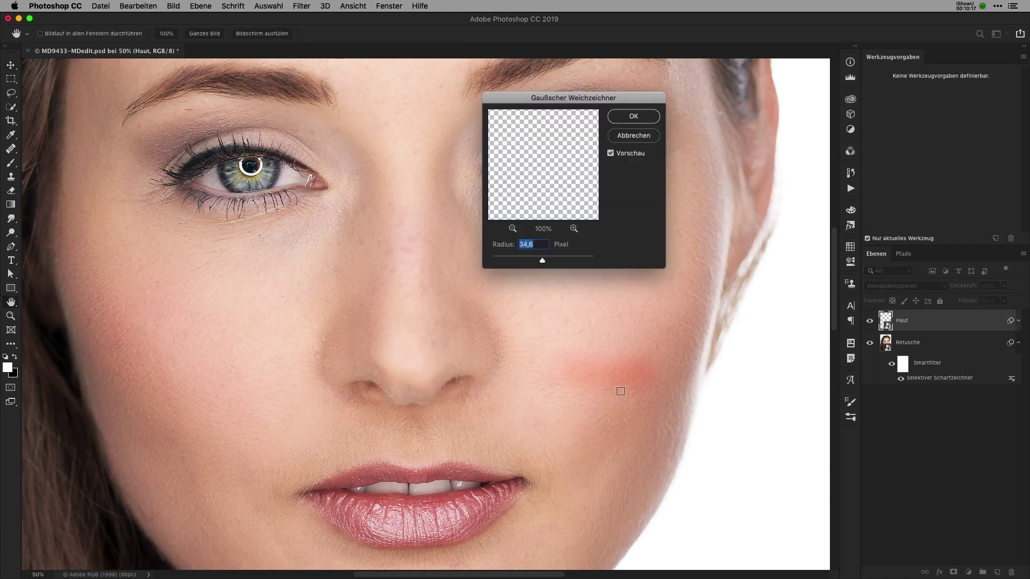
pyautogui.moveTo(507, 261); pyautogui.dragTo(518, 264)
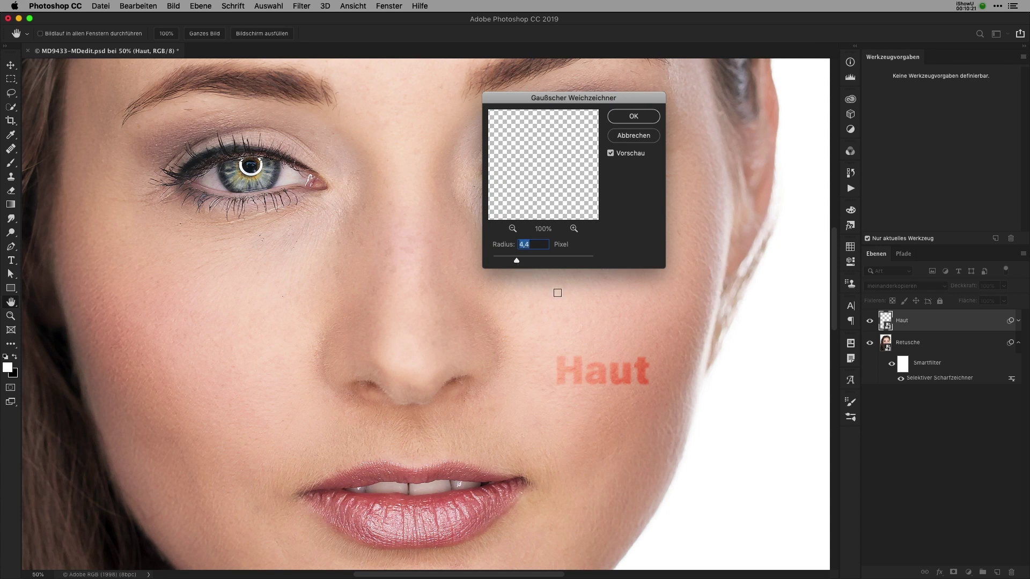
pyautogui.press('Return')
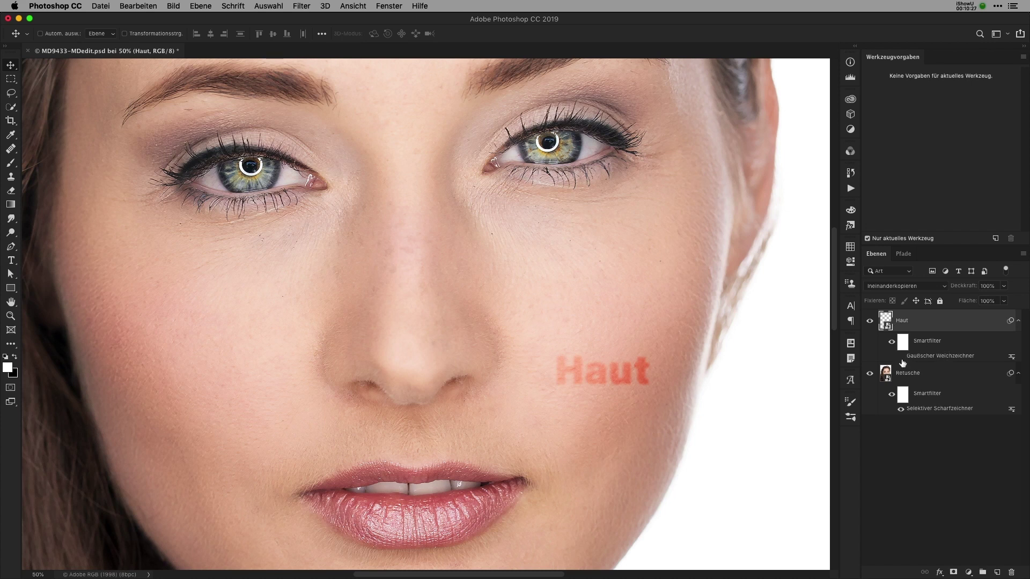
# Step: Change the blur radius to 6,2, then delete the Haut layer
pyautogui.doubleClick(949, 357)
pyautogui.moveTo(518, 261); pyautogui.dragTo(534, 261)
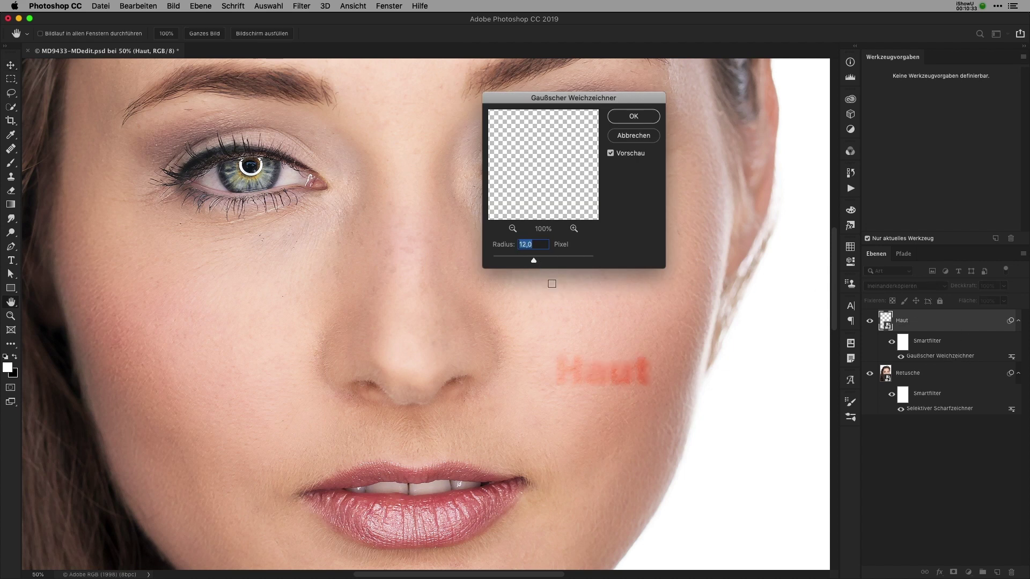
pyautogui.click(636, 117)
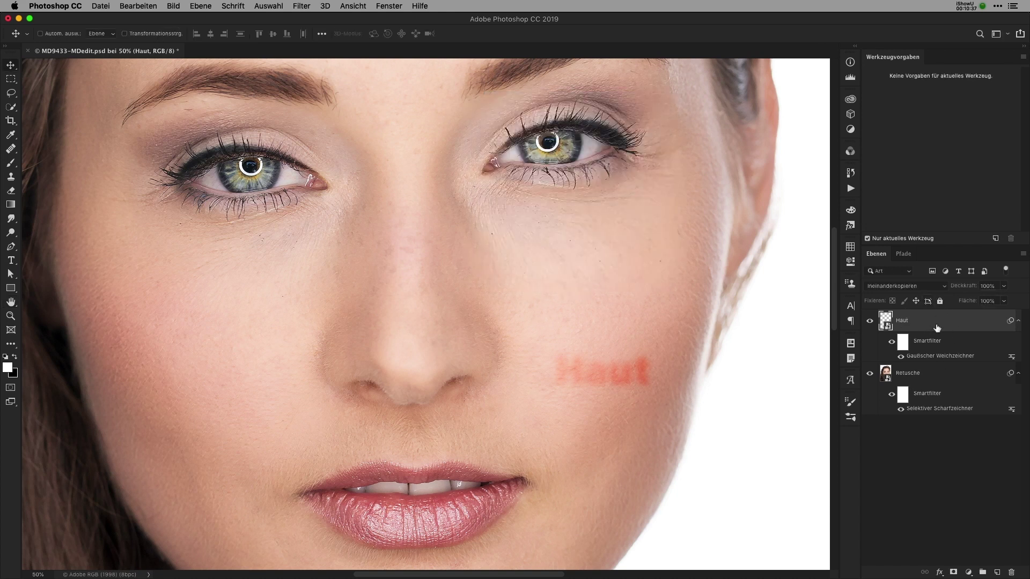
pyautogui.moveTo(935, 322); pyautogui.dragTo(1011, 572)
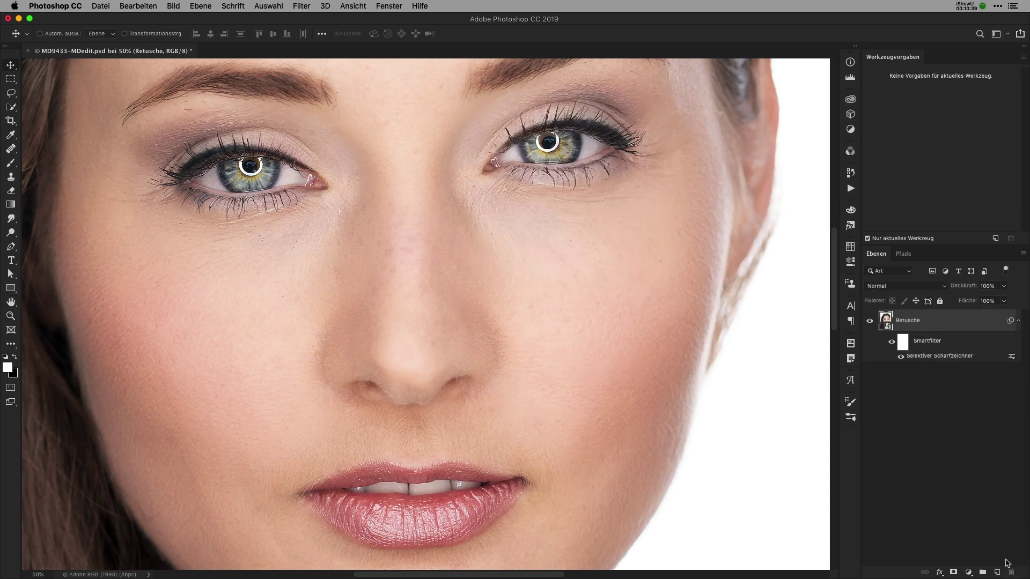
pyautogui.click(141, 7)
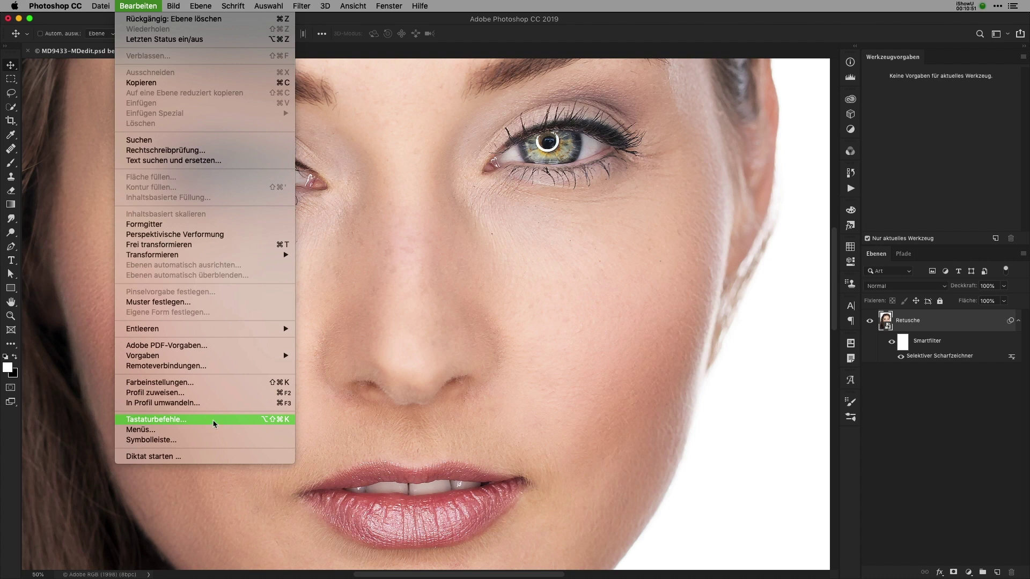
pyautogui.click(214, 422)
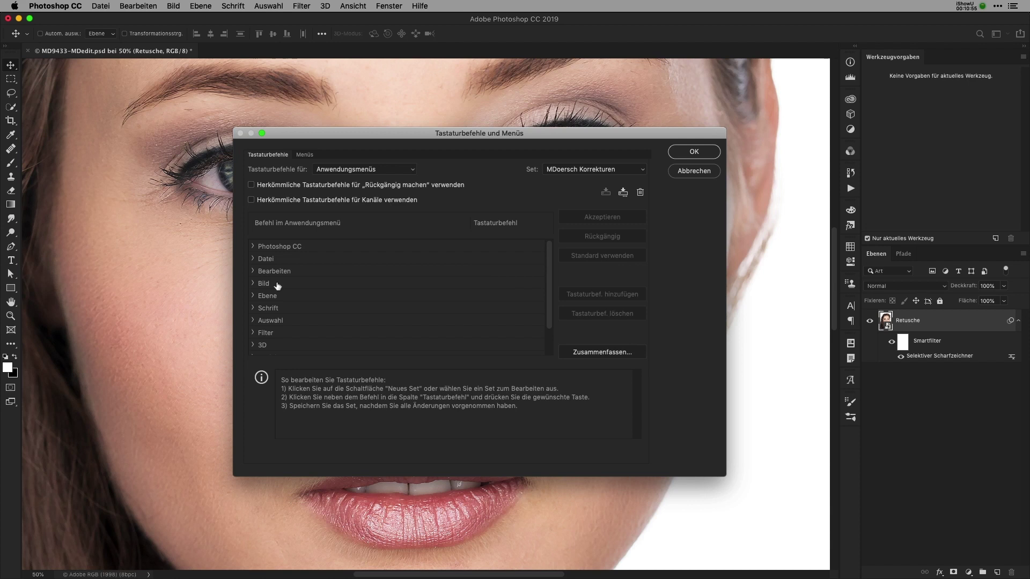
pyautogui.click(258, 329)
pyautogui.moveTo(549, 248); pyautogui.dragTo(551, 286)
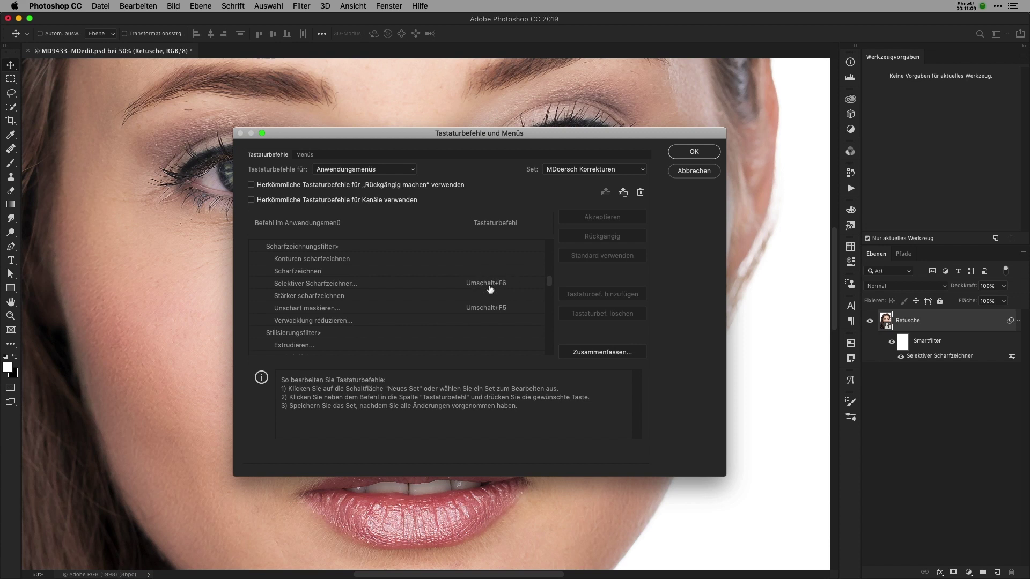
pyautogui.scroll(-1, 550, 285)
pyautogui.scroll(1, 550, 285)
pyautogui.moveTo(550, 284); pyautogui.dragTo(550, 314)
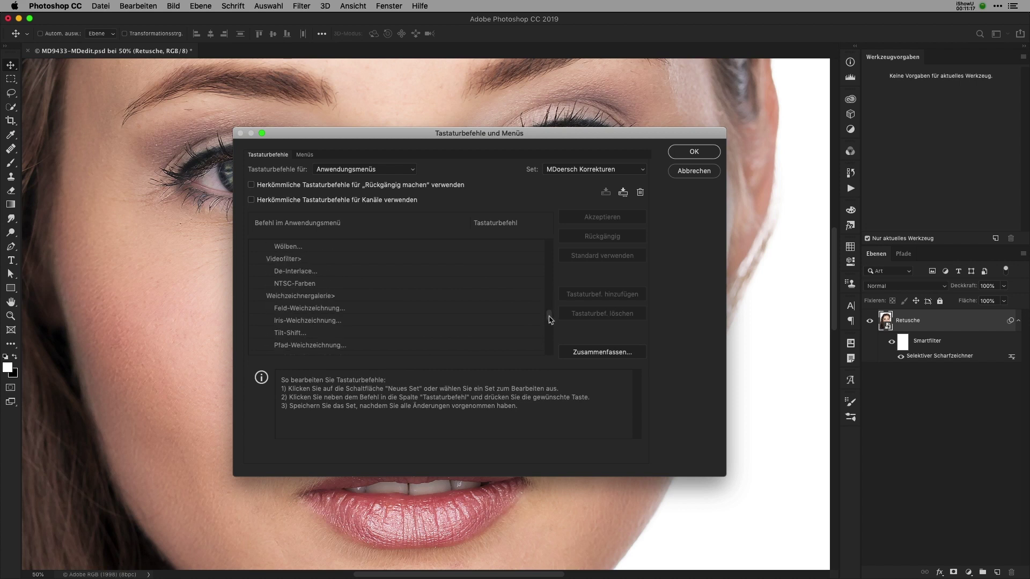
pyautogui.moveTo(550, 314); pyautogui.dragTo(548, 328)
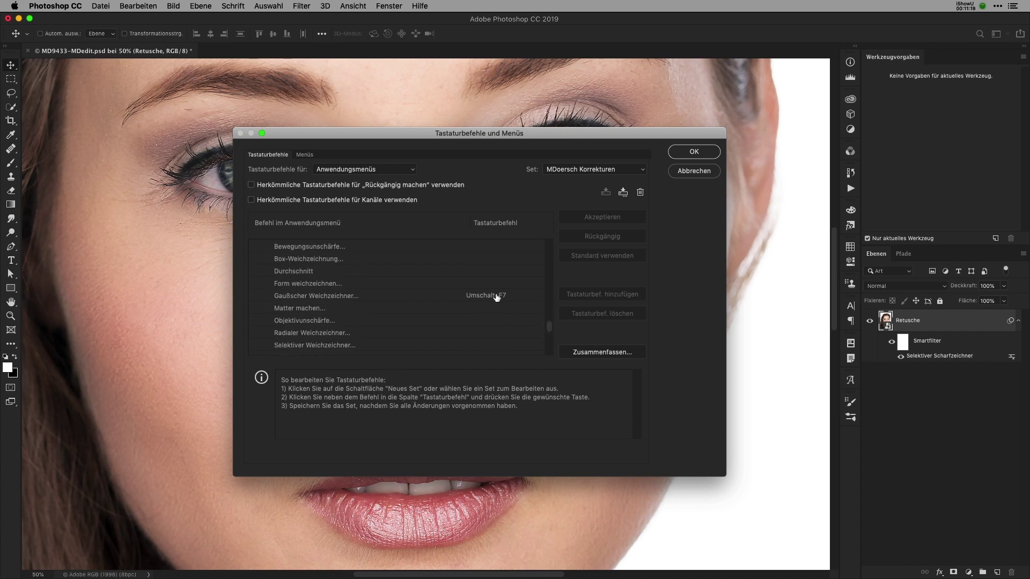
pyautogui.click(694, 171)
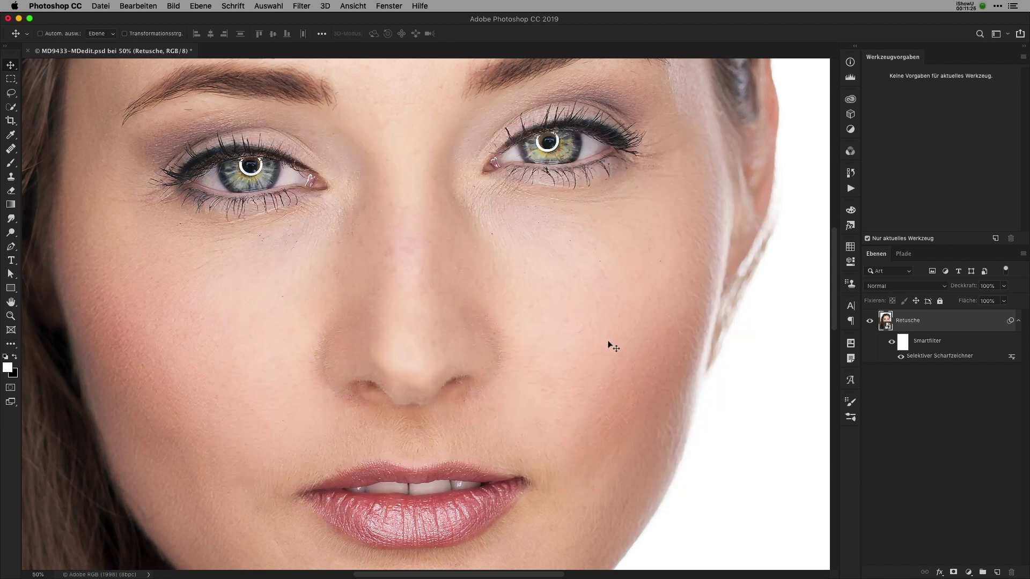
pyautogui.press('h')
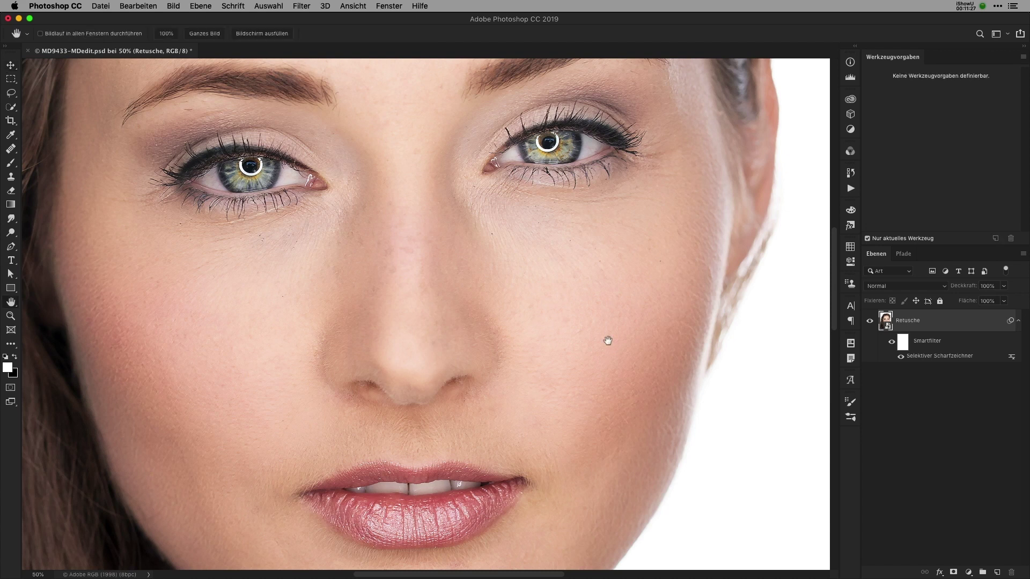